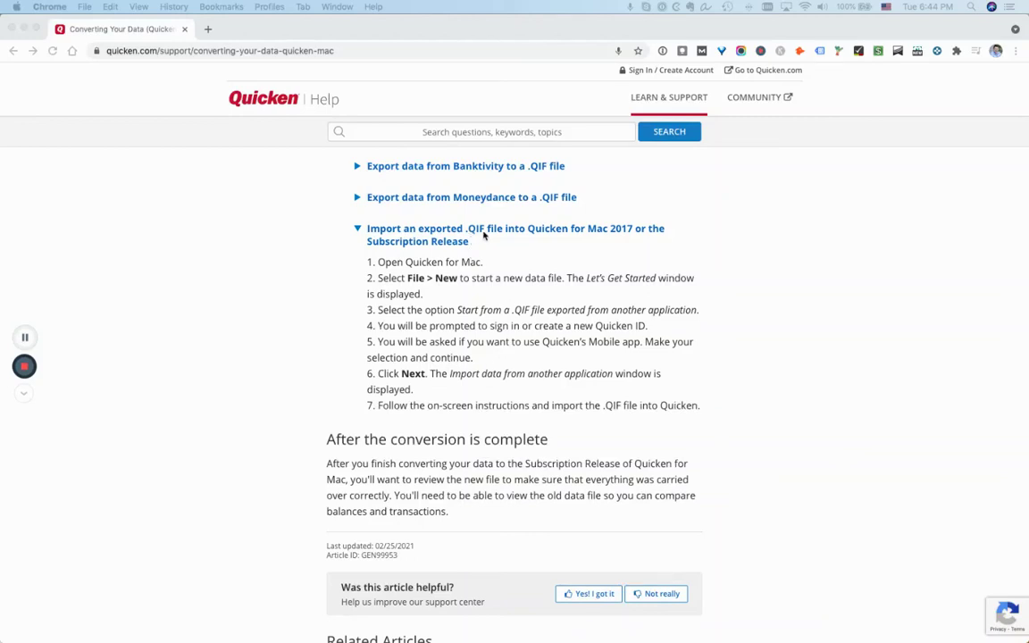
# Review the seven 'Import an exported .QIF file' steps in the Chrome help article, highlighting the .QIF references.
pyautogui.click(500, 281)
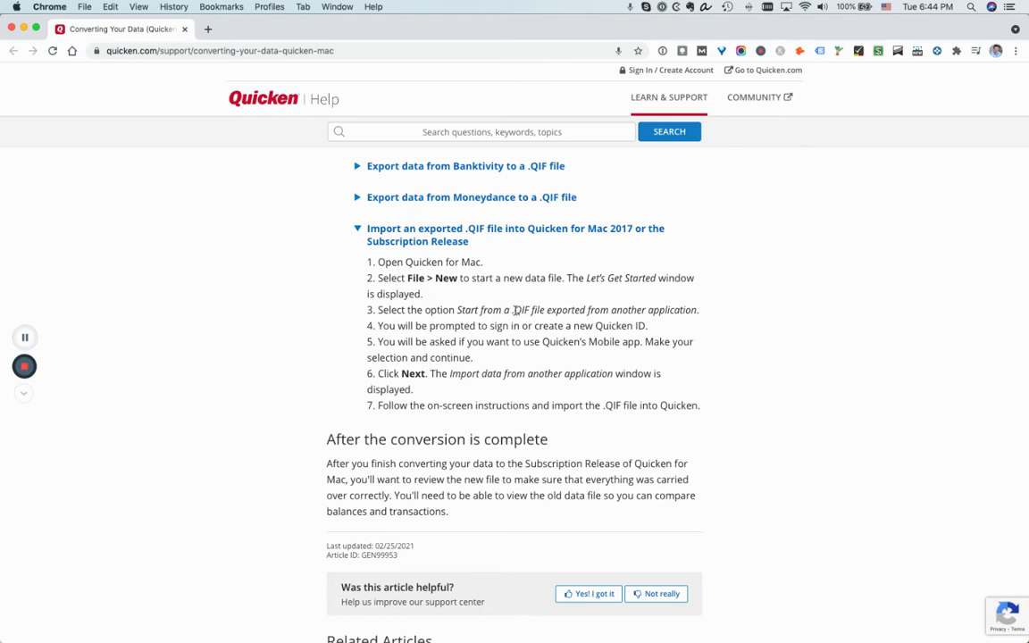
pyautogui.doubleClick(515, 310)
pyautogui.click(484, 321)
pyautogui.click(204, 52)
pyautogui.click(315, 295)
pyautogui.moveTo(366, 262); pyautogui.dragTo(674, 394)
pyautogui.click(575, 352)
pyautogui.moveTo(530, 307); pyautogui.dragTo(513, 309)
pyautogui.click(552, 328)
pyautogui.press('super+Tab')
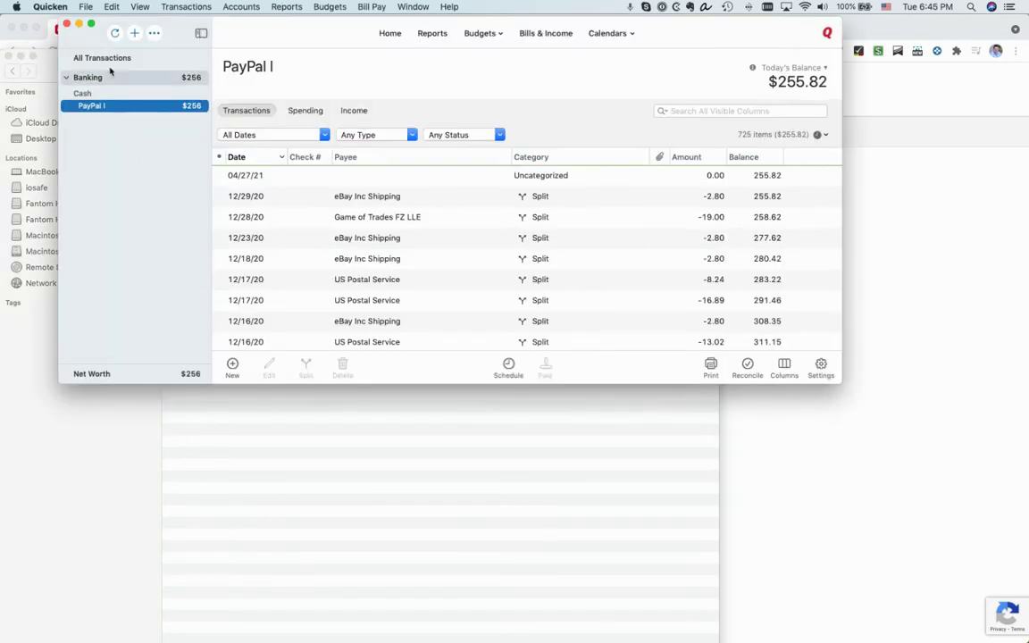
pyautogui.click(85, 6)
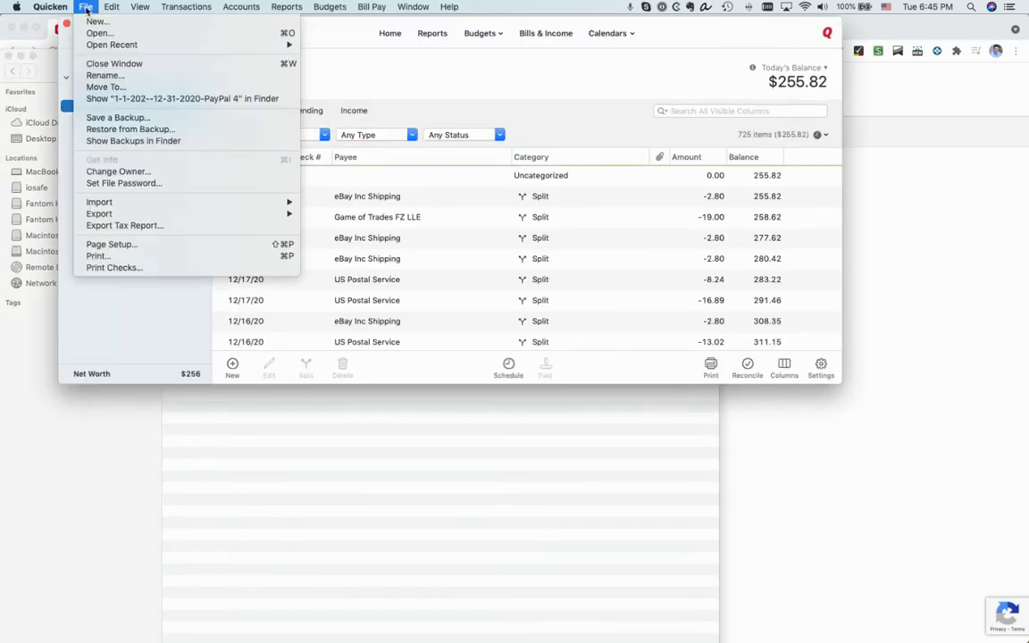
pyautogui.click(118, 324)
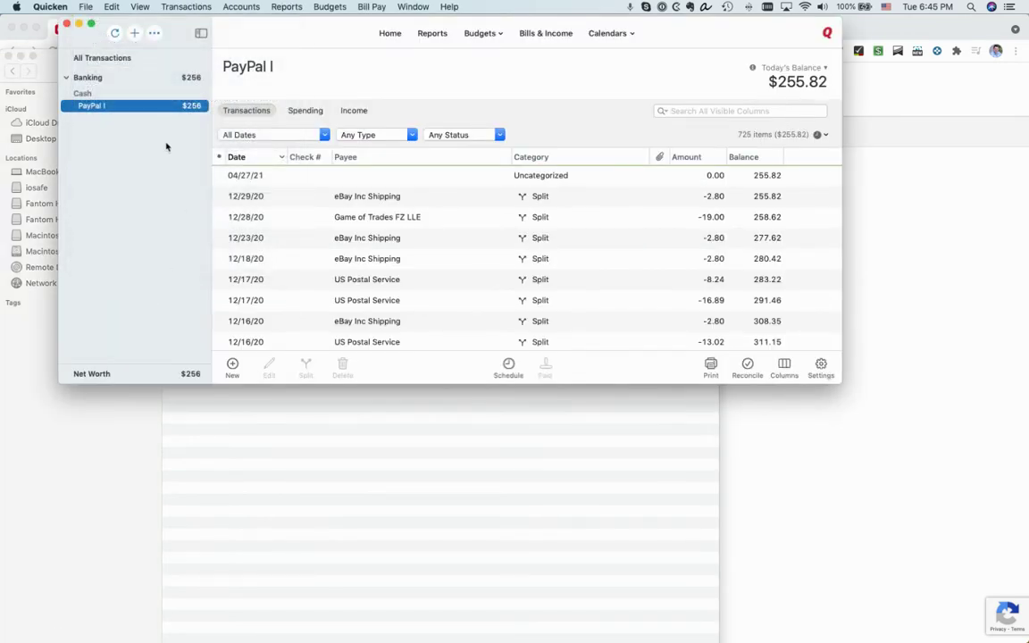
pyautogui.click(172, 456)
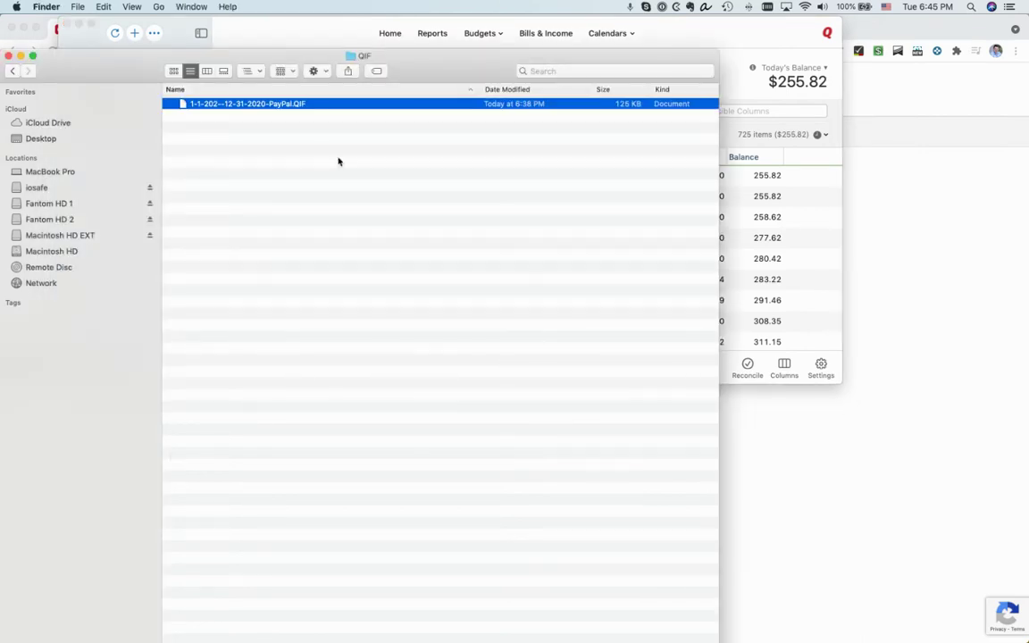
pyautogui.rightClick(291, 104)
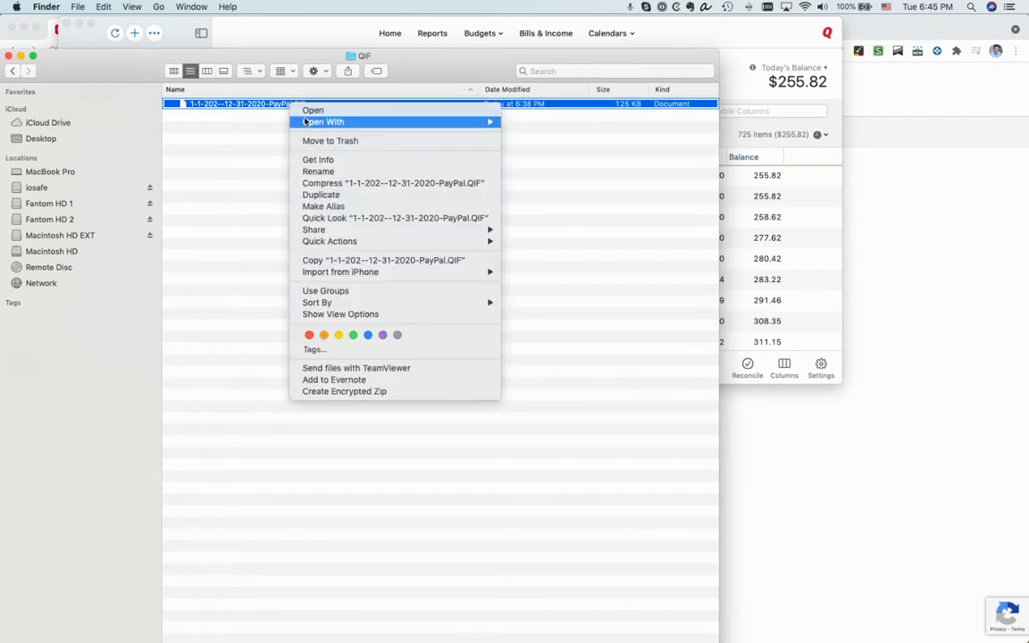
pyautogui.moveTo(306, 121)
pyautogui.click(534, 122)
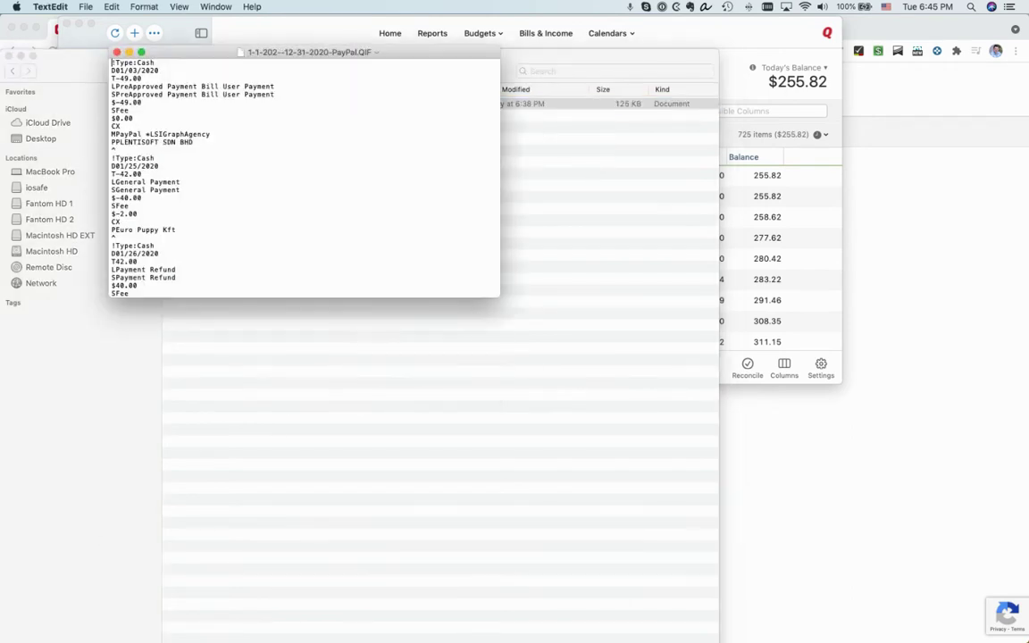
# Copy the four !Account header lines from the Evernote note and paste them at the top of the QIF.
pyautogui.press('super+Tab')
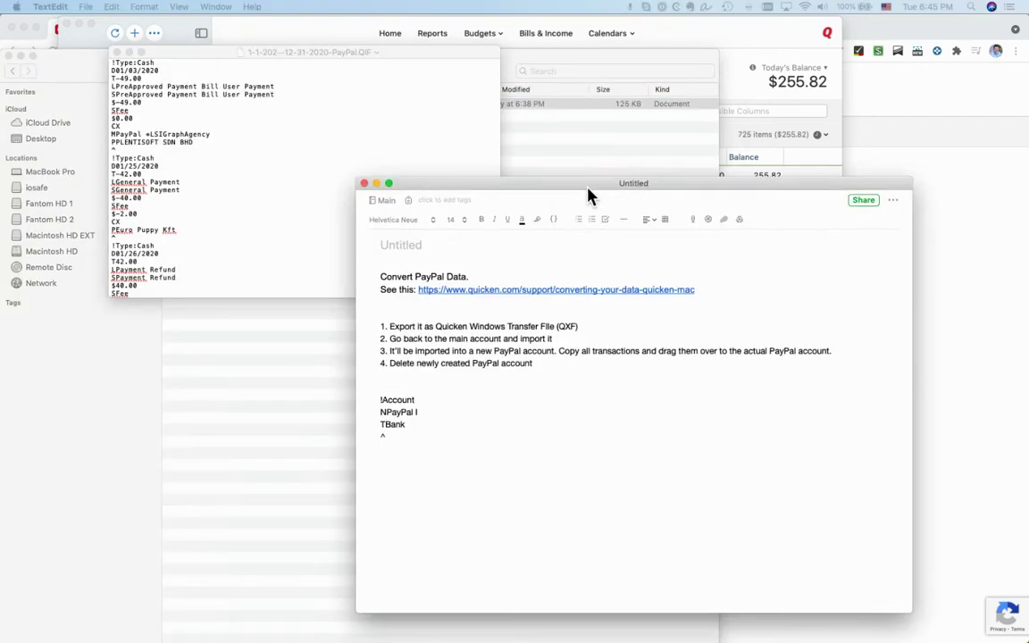
pyautogui.moveTo(338, 365); pyautogui.dragTo(382, 406)
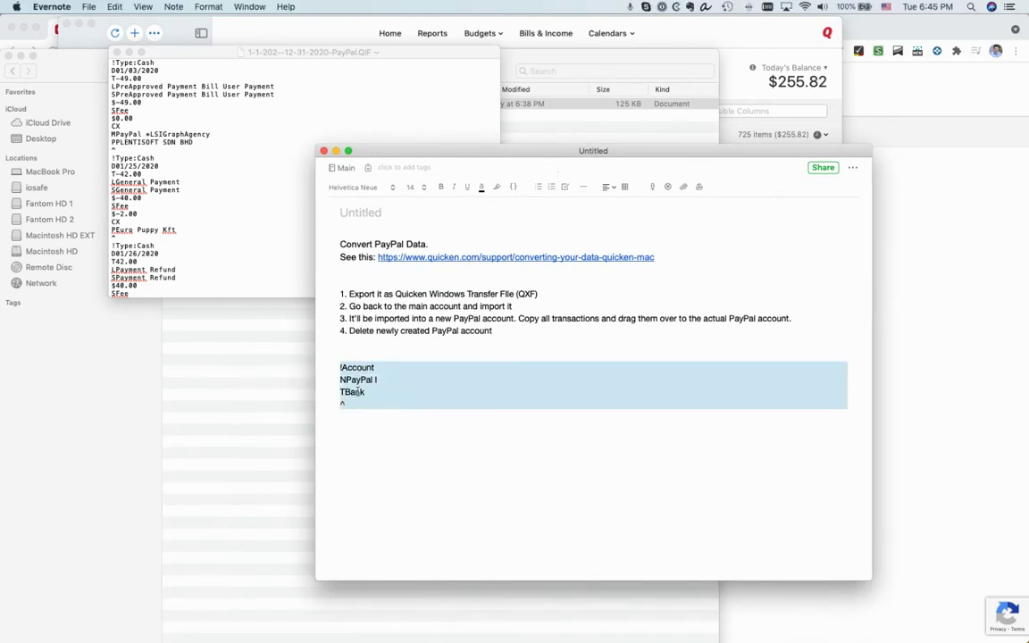
pyautogui.press('super+c')
pyautogui.press('super+Tab')
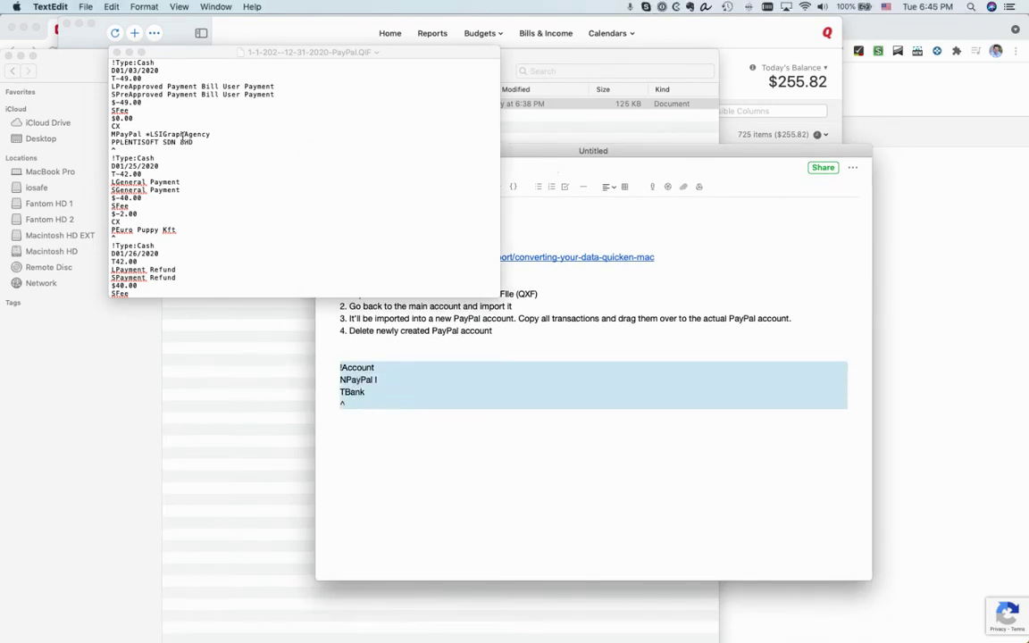
pyautogui.press('super+v')
pyautogui.press('Return')
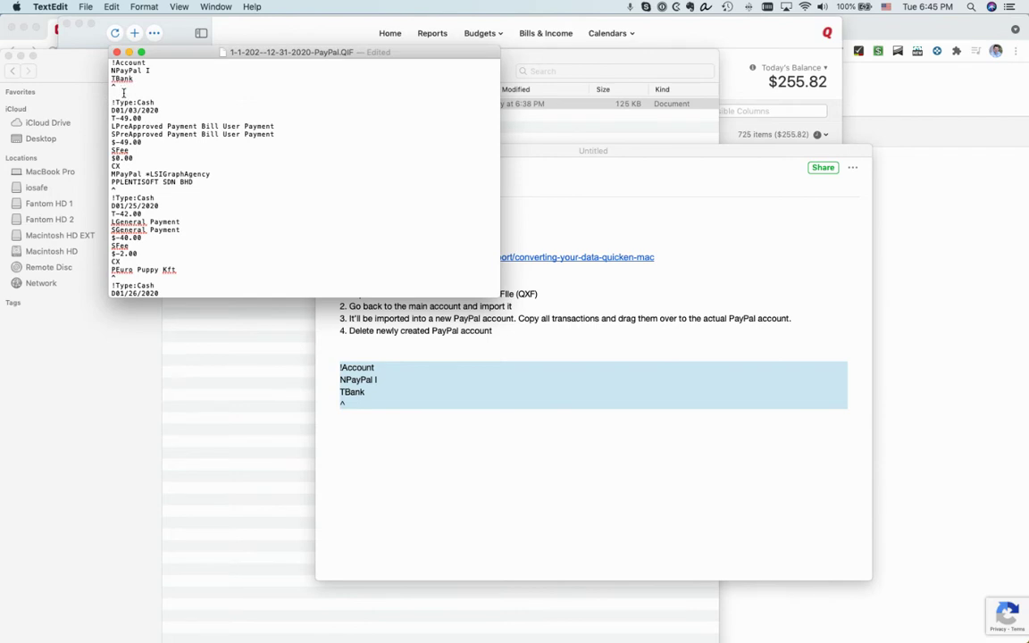
# Check the PayPal I account name in the header, then save and close the QIF file.
pyautogui.moveTo(152, 70); pyautogui.dragTo(117, 70)
pyautogui.click(115, 68)
pyautogui.moveTo(116, 70); pyautogui.dragTo(150, 71)
pyautogui.click(116, 93)
pyautogui.press('super+s')
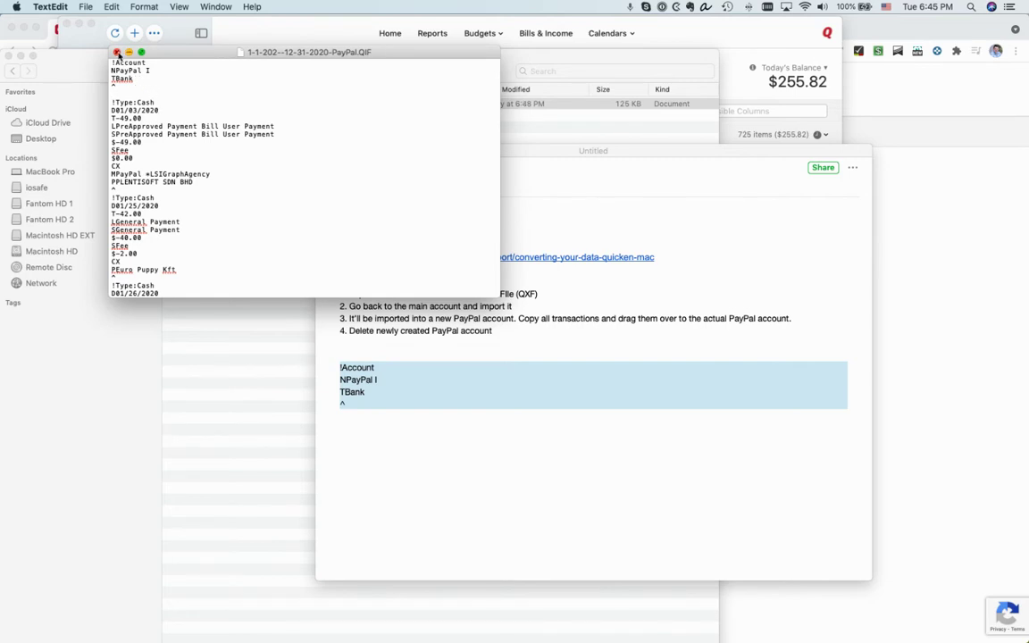
pyautogui.click(116, 53)
pyautogui.click(296, 326)
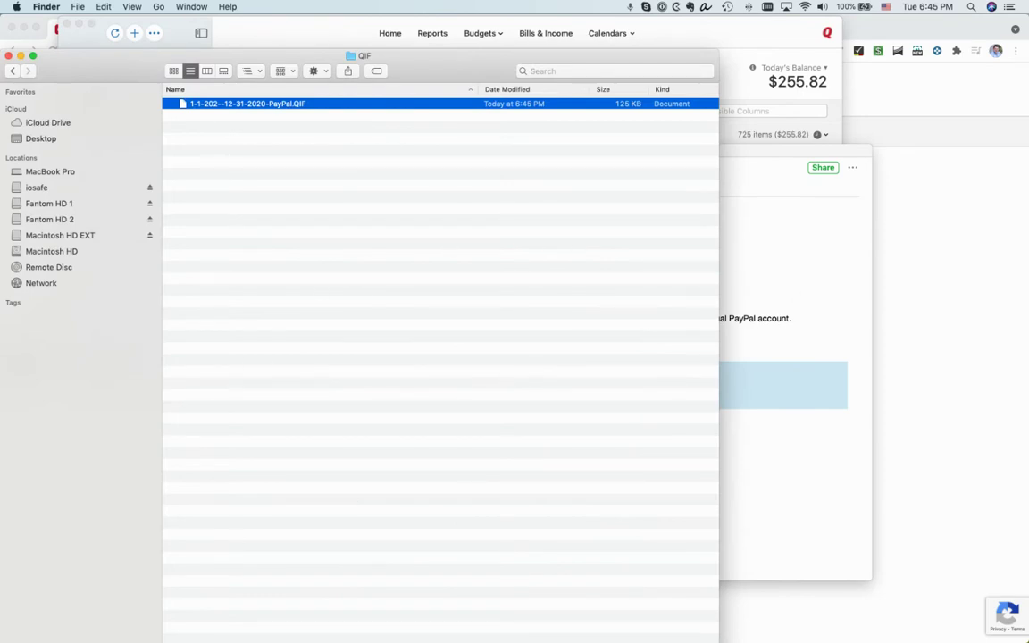
# Switch to Quicken and close the current PayPal data file's window.
pyautogui.press('super+Tab')
pyautogui.click(63, 21)
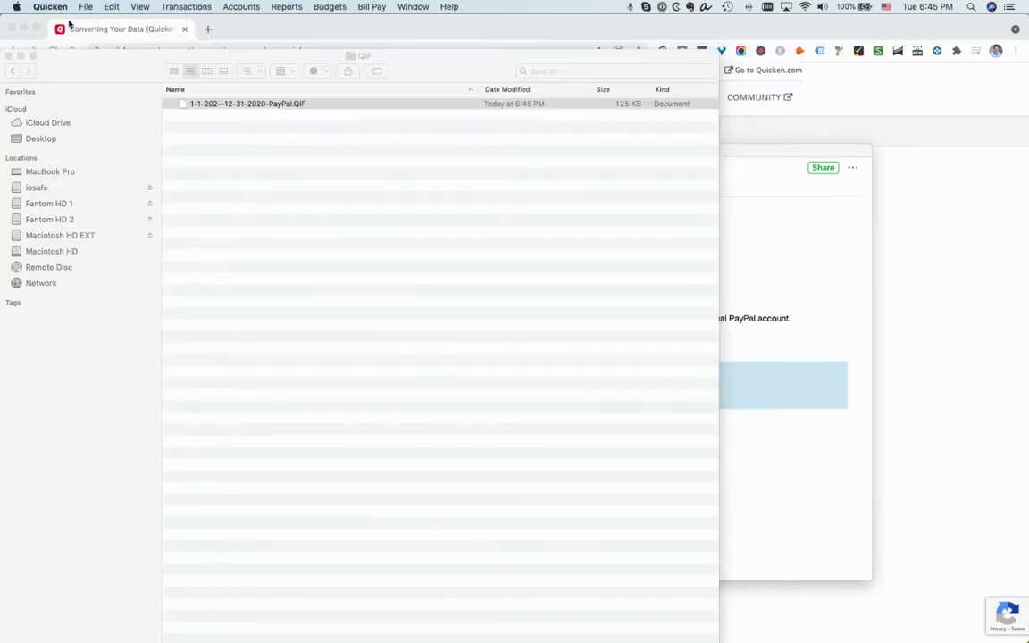
pyautogui.click(86, 7)
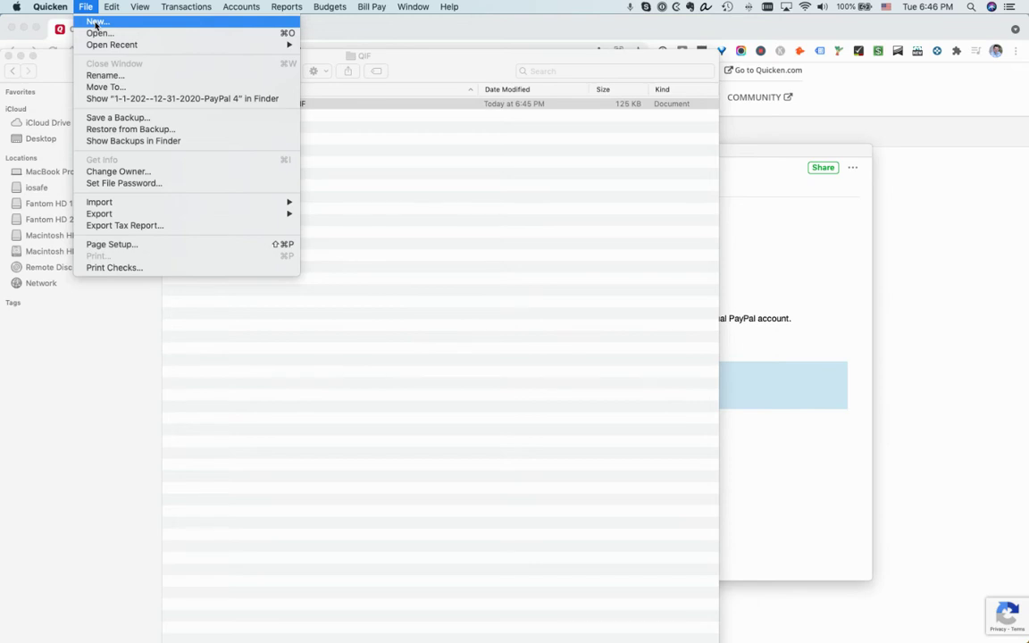
pyautogui.click(96, 24)
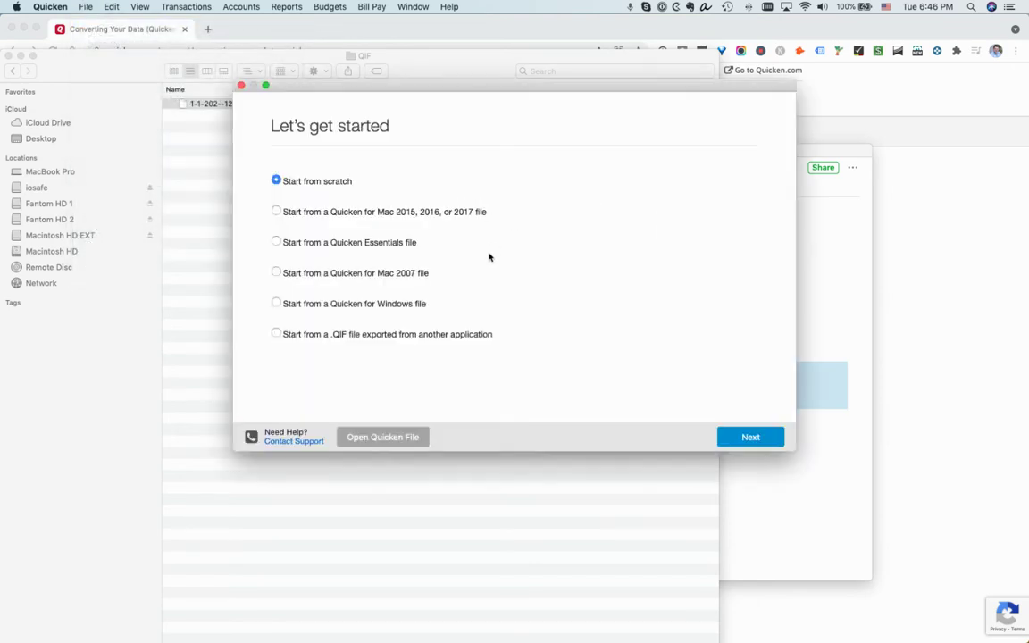
pyautogui.click(277, 335)
pyautogui.click(742, 437)
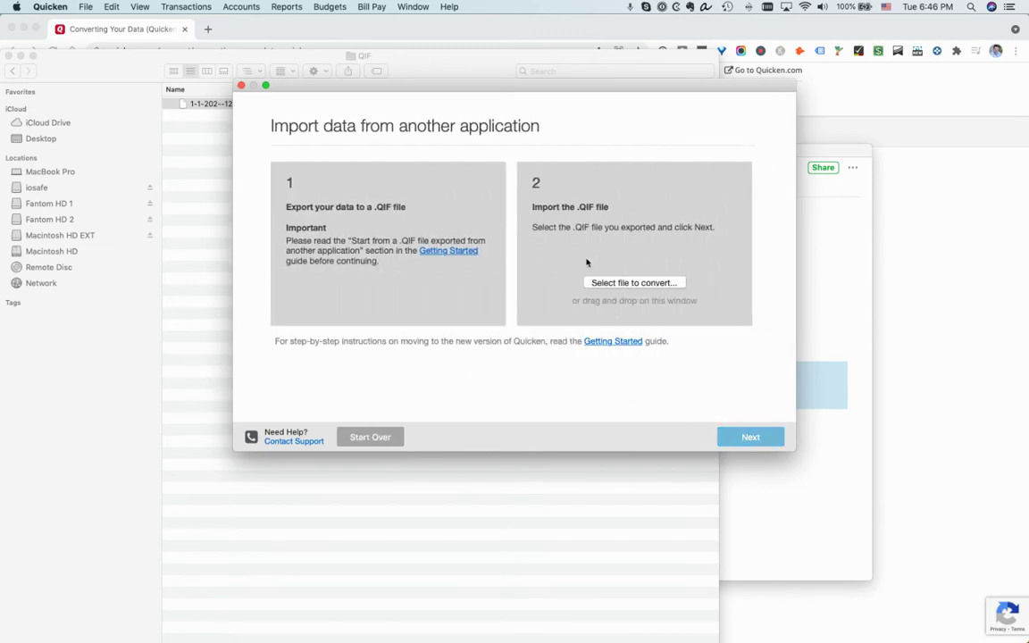
pyautogui.click(621, 283)
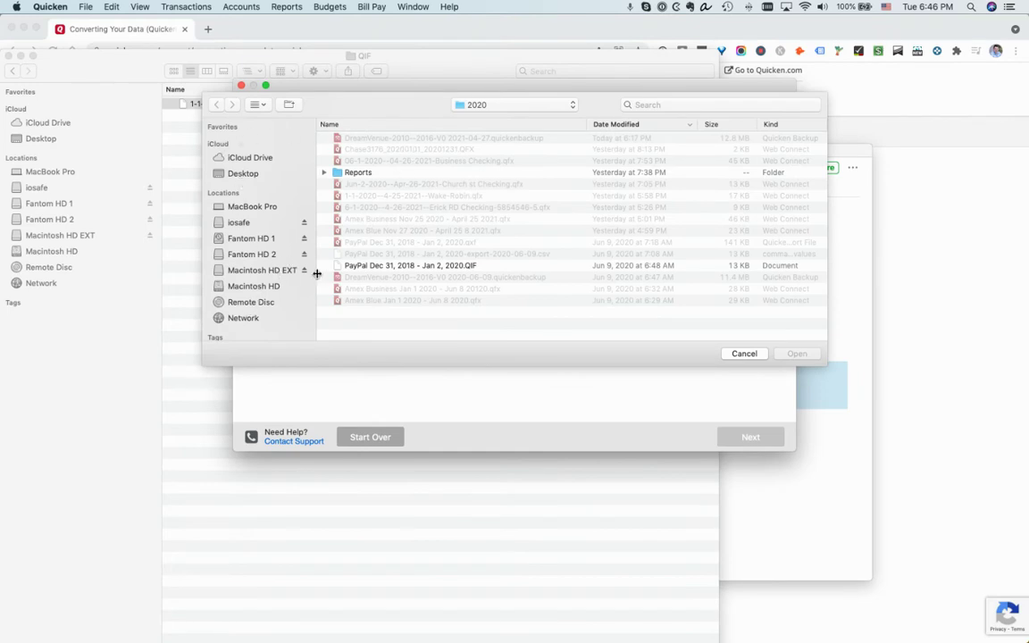
pyautogui.moveTo(180, 106); pyautogui.dragTo(462, 390)
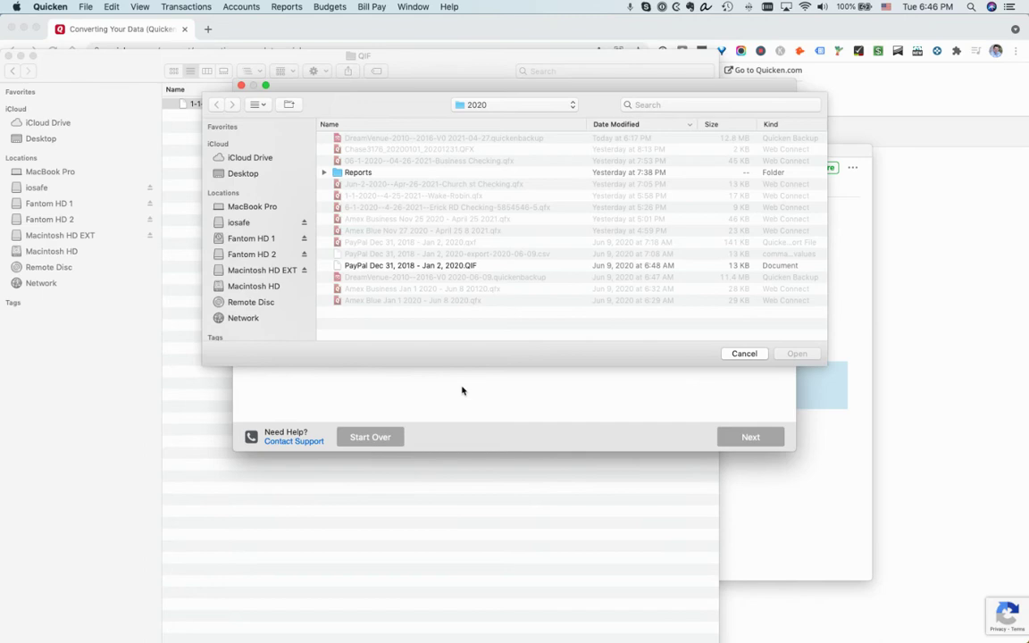
pyautogui.click(744, 354)
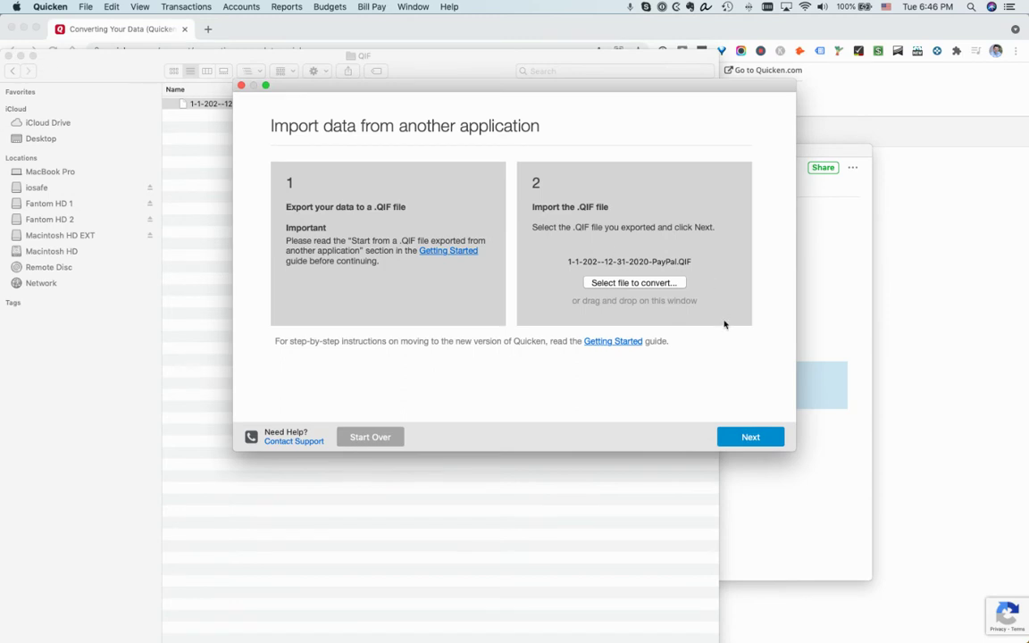
pyautogui.click(750, 437)
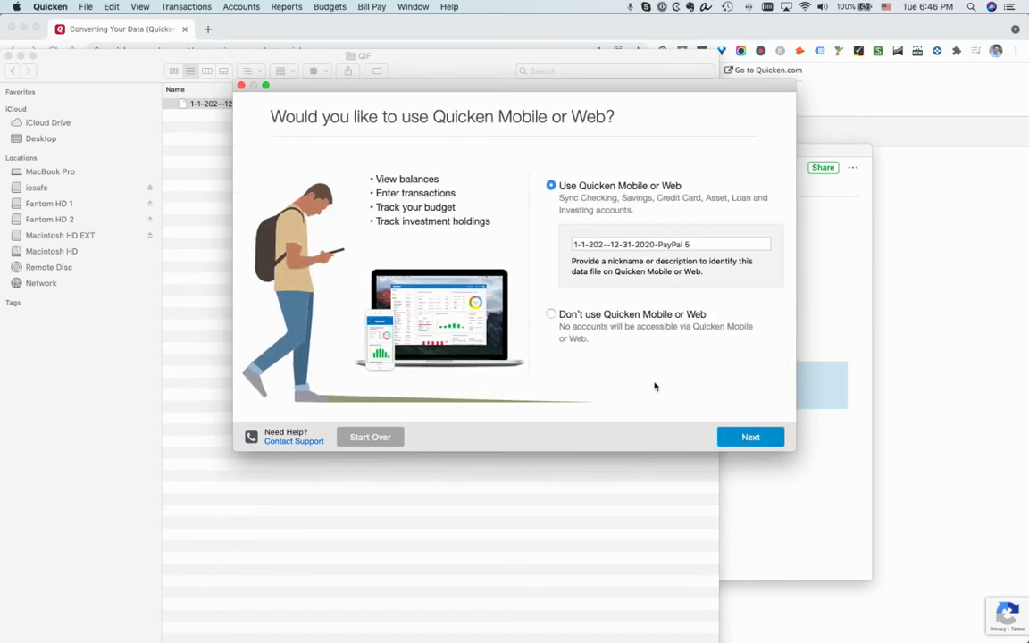
# Choose 'Don't use Quicken Mobile or Web', create the file, and acknowledge the 725-transaction import.
pyautogui.click(552, 314)
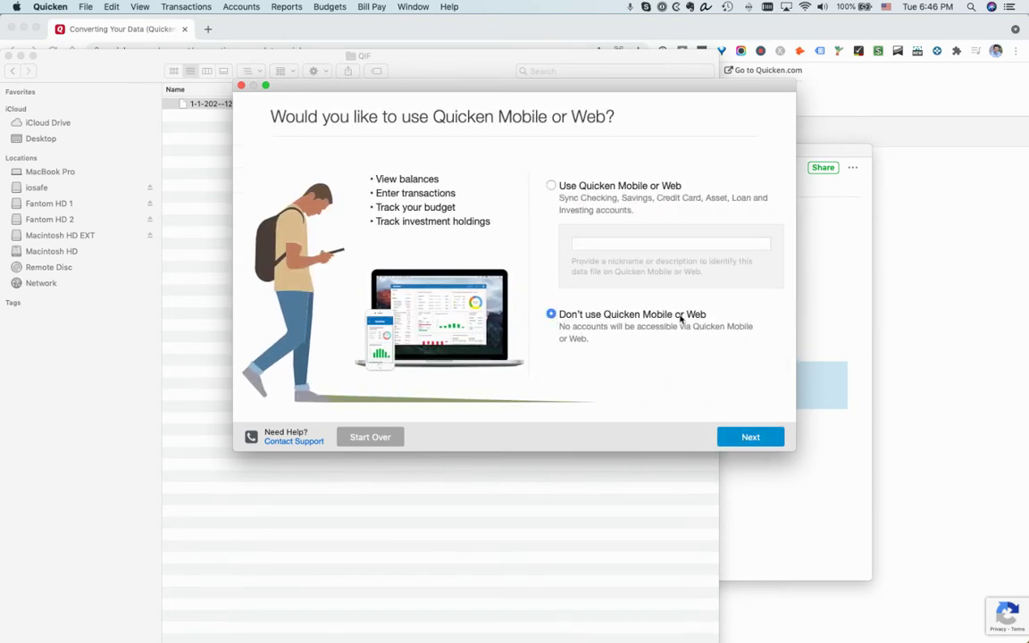
pyautogui.click(750, 437)
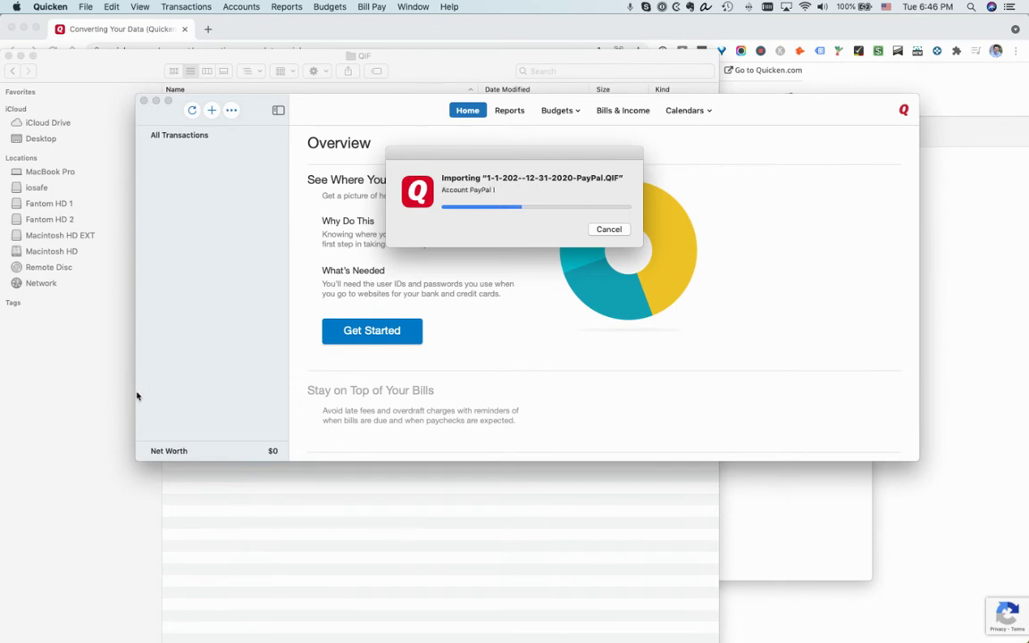
pyautogui.click(305, 30)
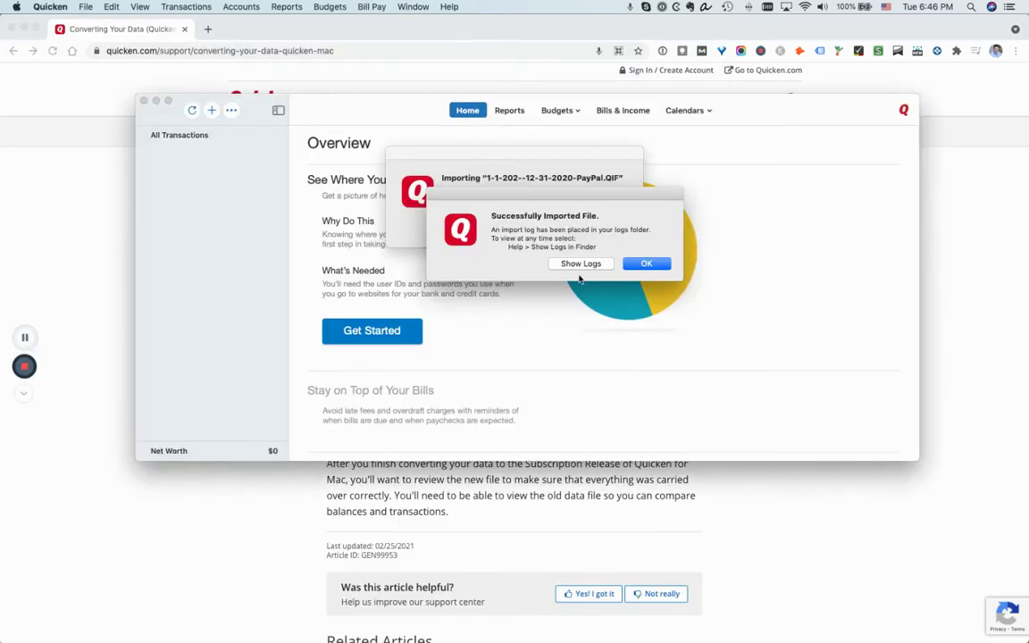
pyautogui.click(648, 264)
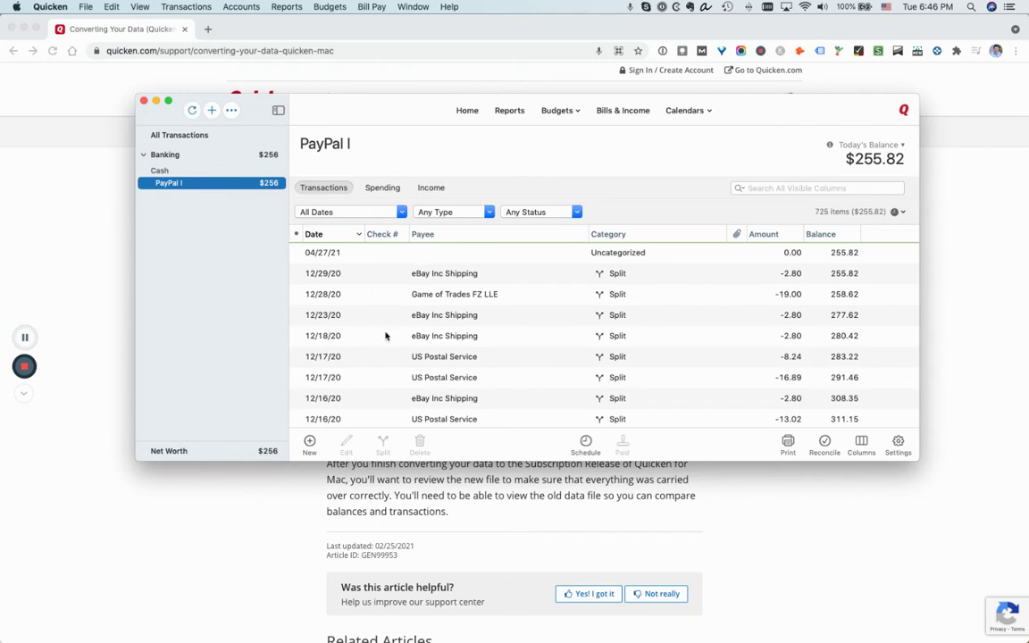
# Look over the File > Export options available for the PayPal I register.
pyautogui.scroll(3, 386, 326)
pyautogui.click(86, 8)
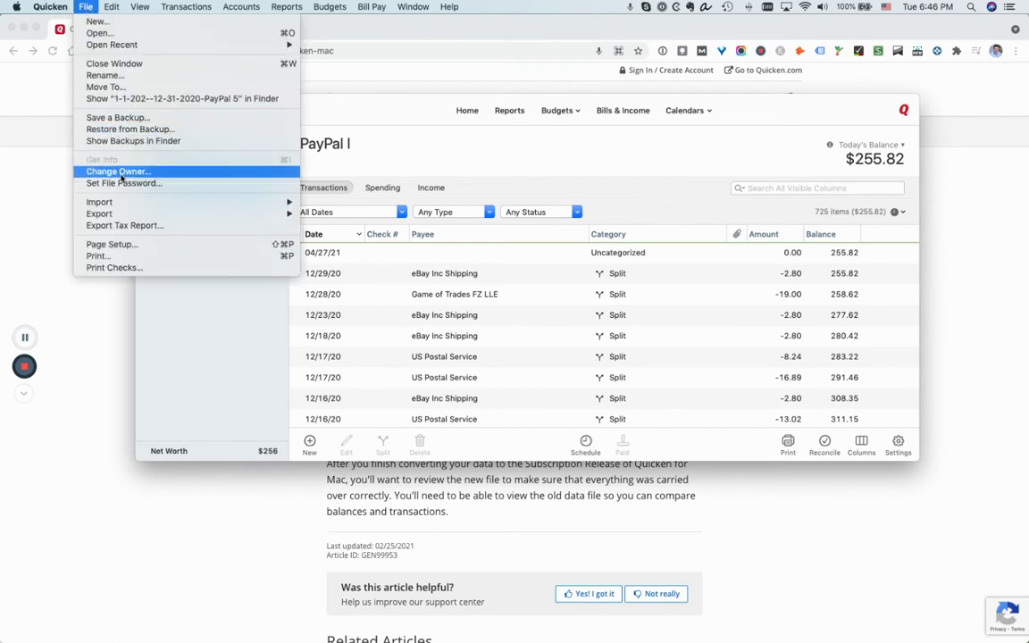
pyautogui.moveTo(107, 214)
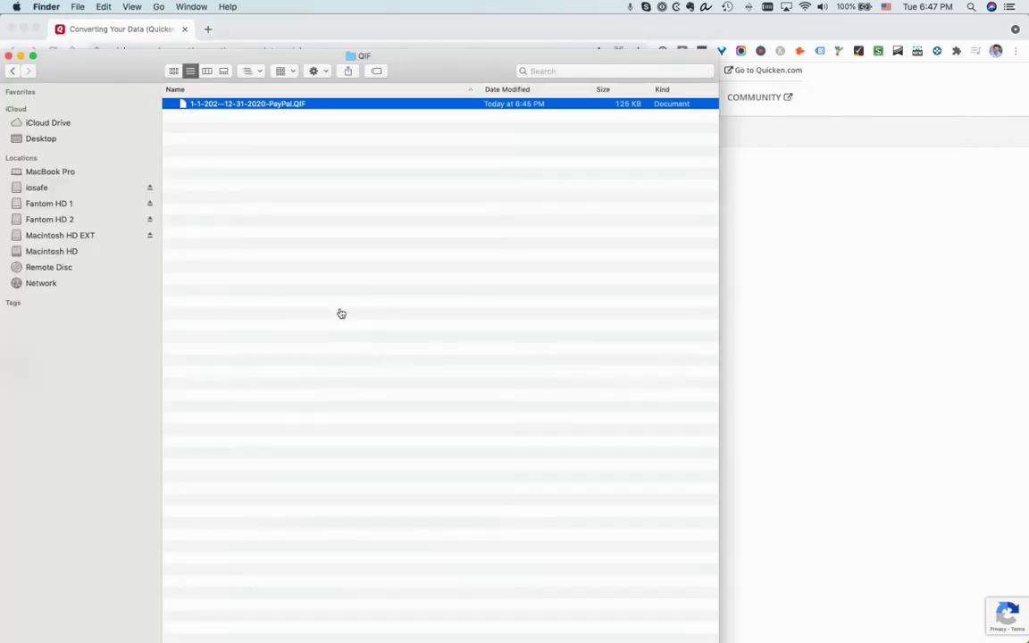
# Delete the duplicated second (QXF) from the note's first export step and tidy the word File.
pyautogui.click(854, 258)
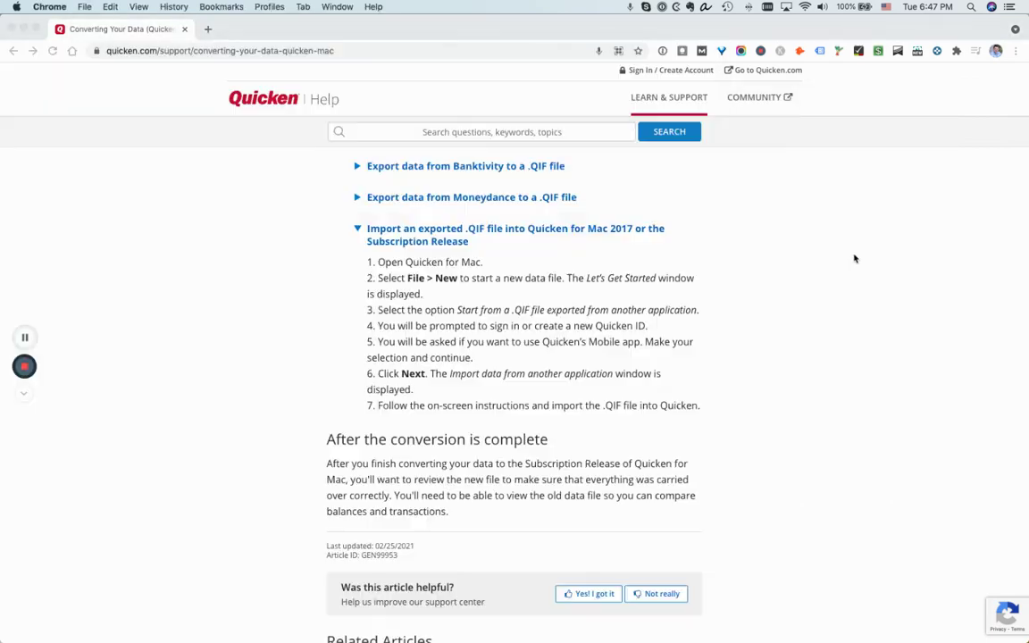
pyautogui.click(27, 340)
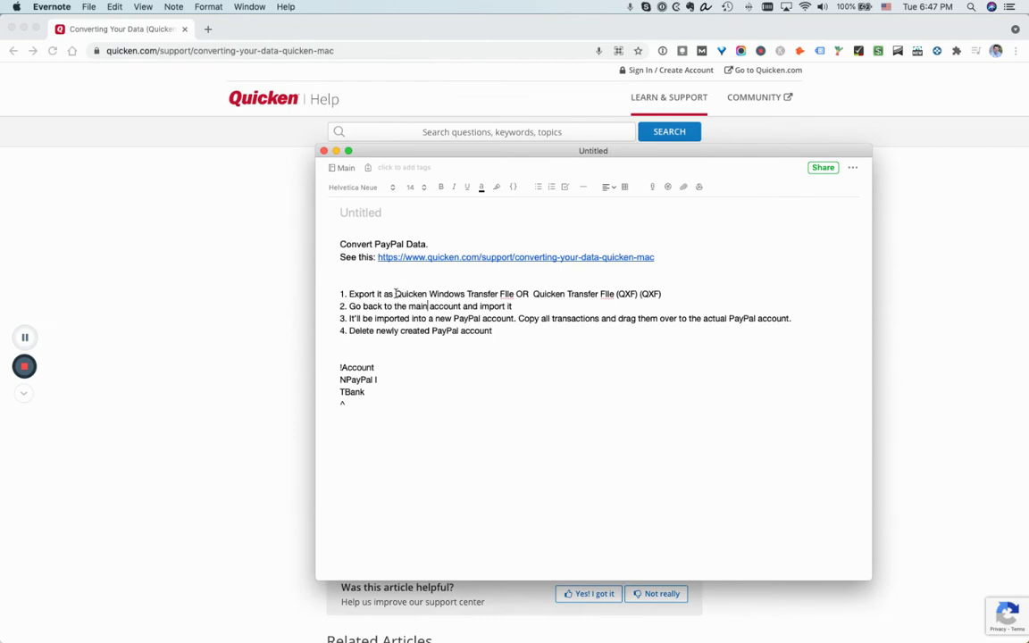
pyautogui.moveTo(395, 294); pyautogui.dragTo(486, 295)
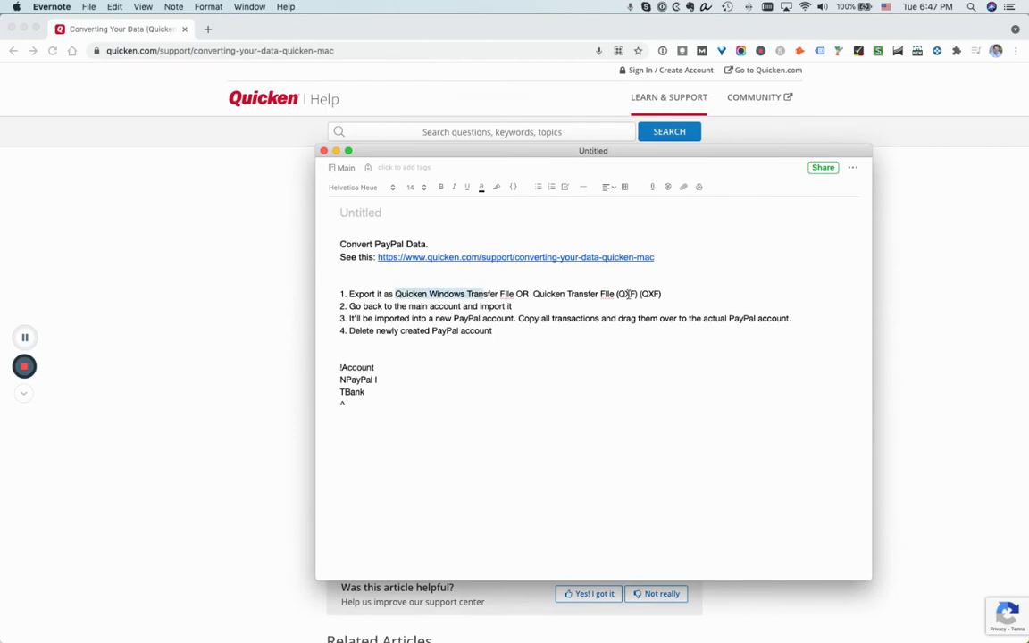
pyautogui.moveTo(628, 294)
pyautogui.mouseDown()
pyautogui.moveTo(617, 294)
pyautogui.moveTo(661, 294)
pyautogui.moveTo(640, 295)
pyautogui.mouseUp()
pyautogui.click(659, 294)
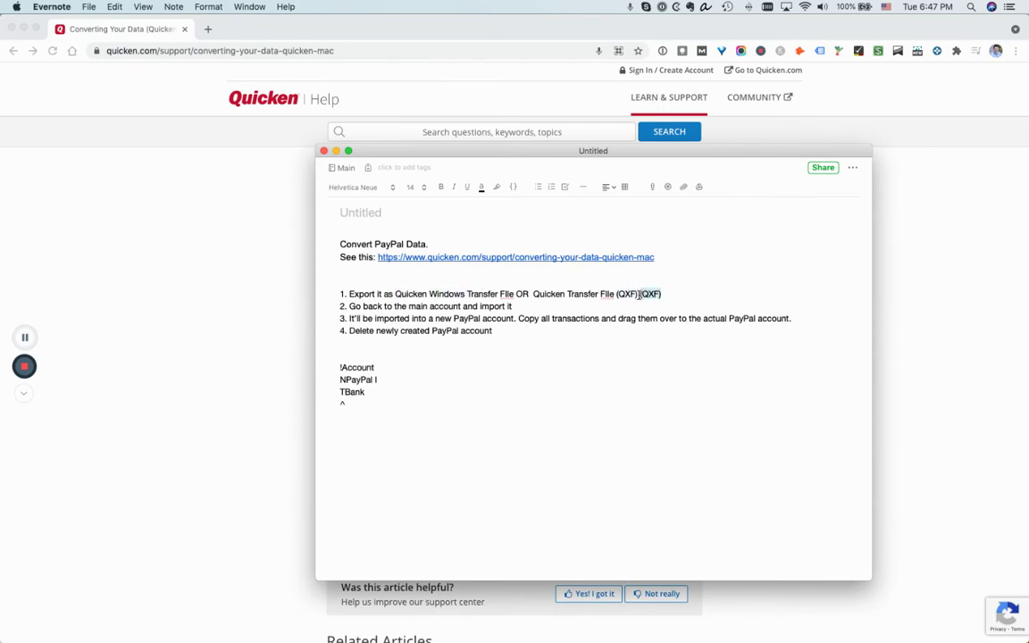
pyautogui.press('BackSpace')
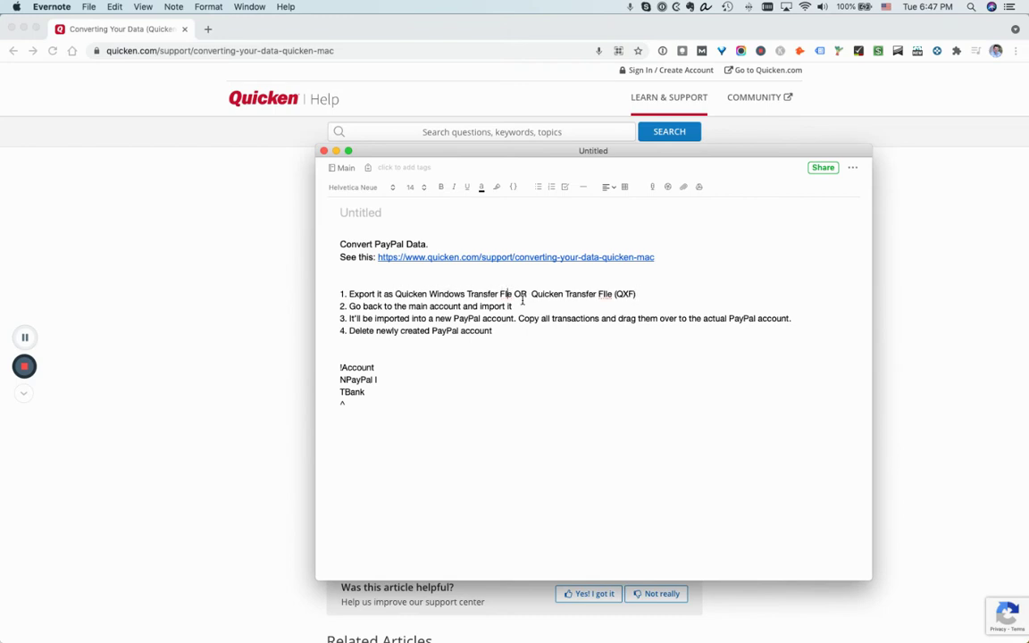
pyautogui.press('BackSpace')
pyautogui.click(607, 298)
pyautogui.press('BackSpace')
# Export the PayPal I data as a Quicken Transfer File (QXF) saved into the QIF folder.
pyautogui.press('super+Tab')
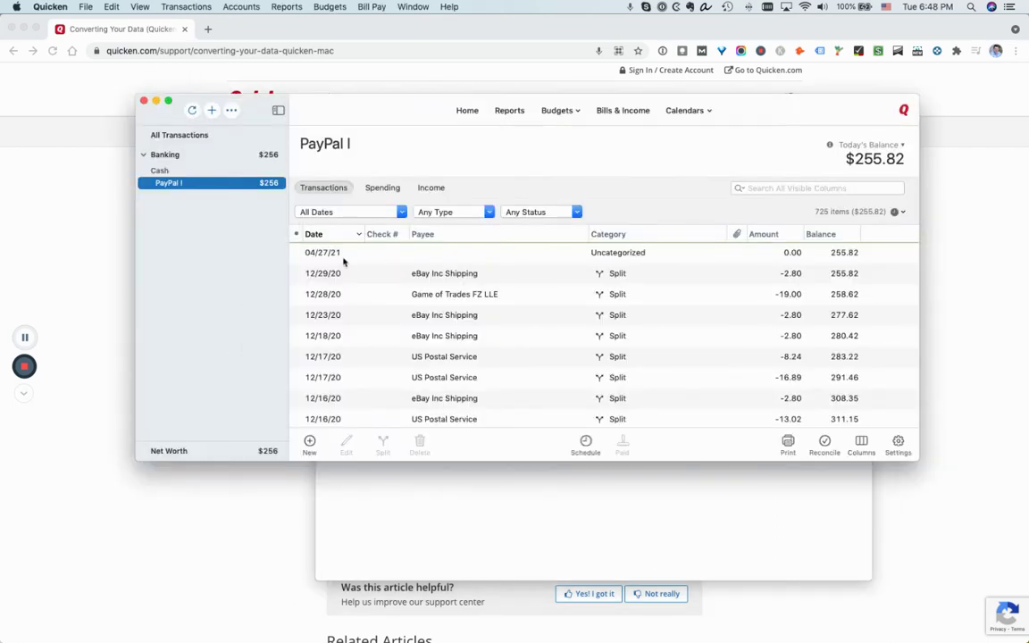
pyautogui.scroll(-5, 393, 299)
pyautogui.scroll(5, 375, 282)
pyautogui.click(83, 7)
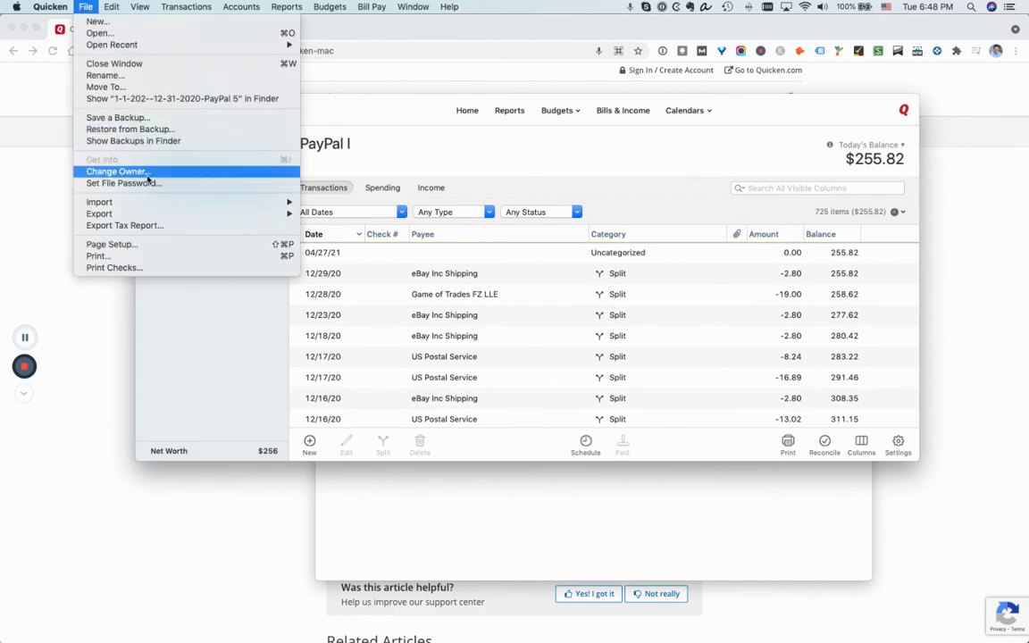
pyautogui.moveTo(157, 213)
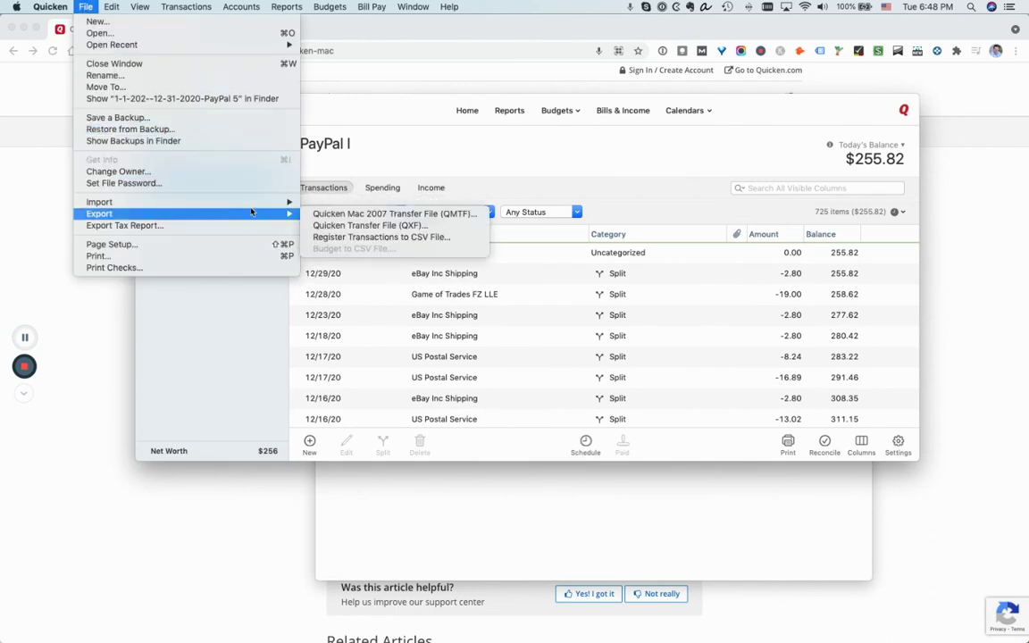
pyautogui.click(350, 226)
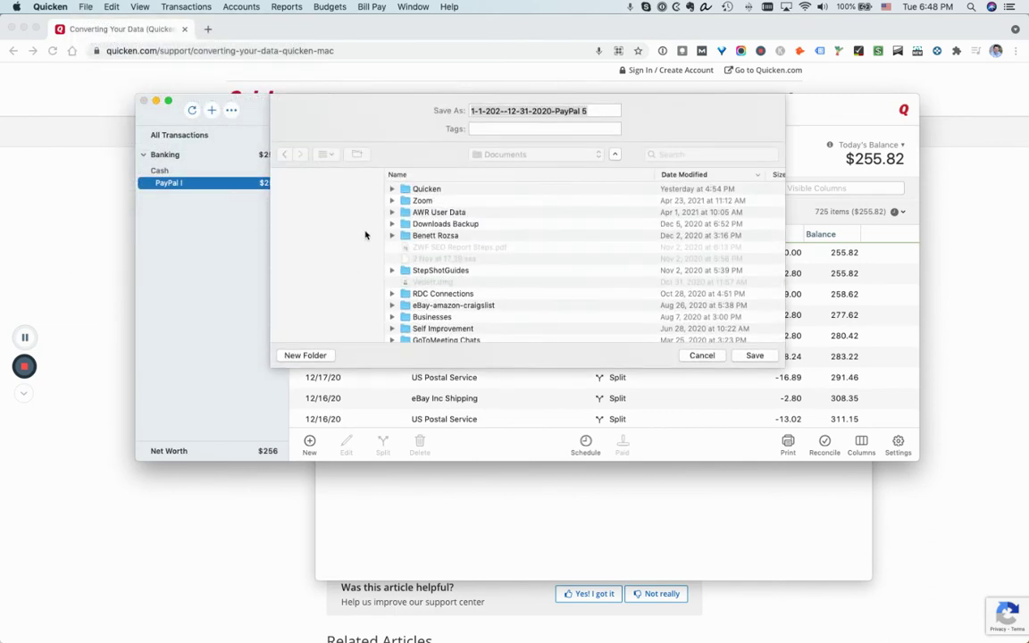
pyautogui.scroll(-3, 322, 284)
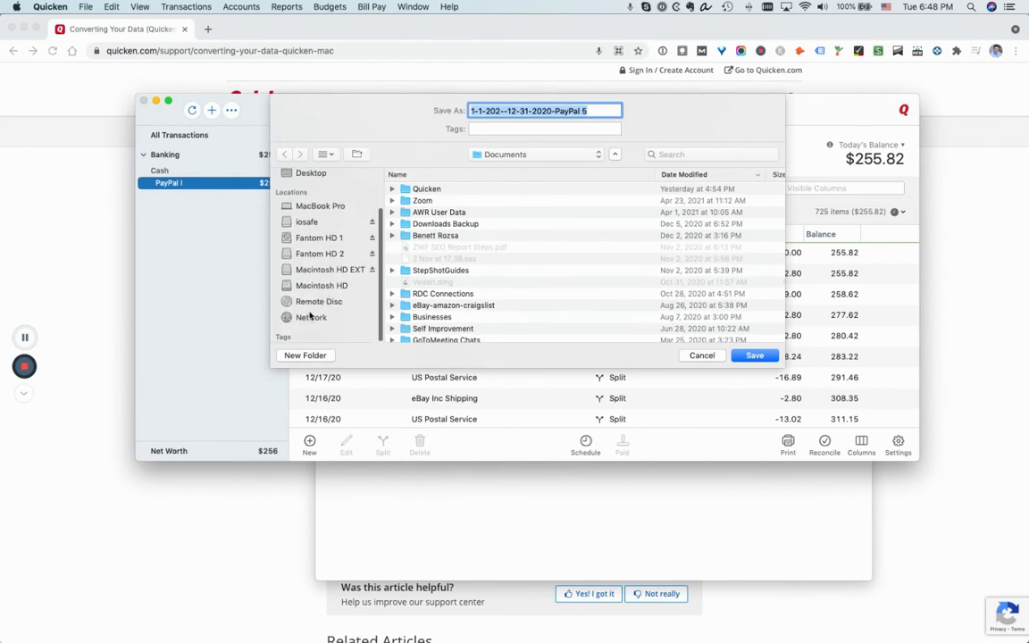
pyautogui.scroll(3, 313, 315)
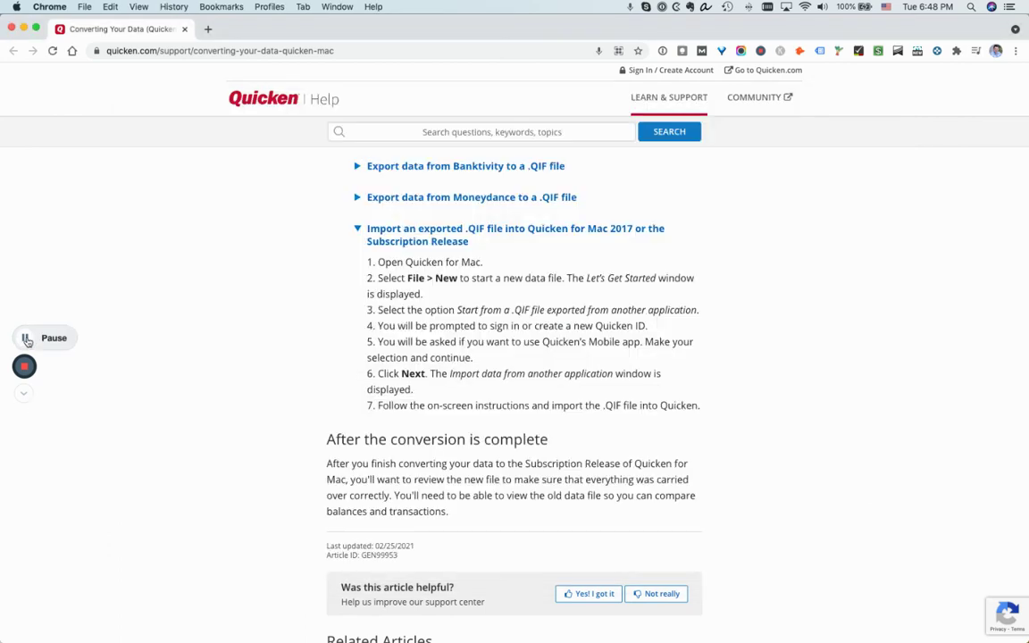
pyautogui.press('super+Tab')
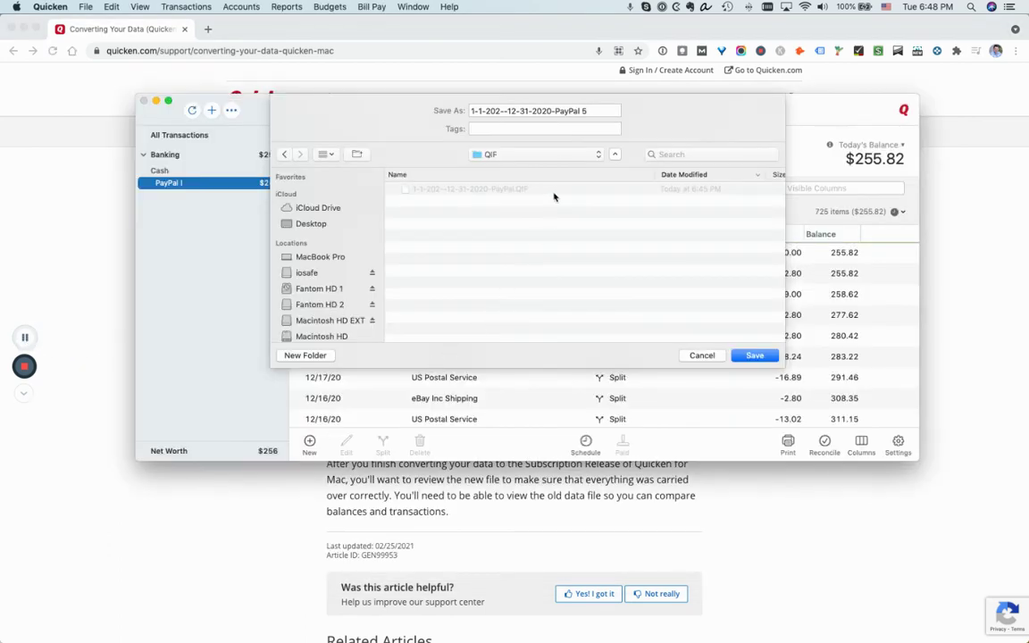
pyautogui.click(755, 356)
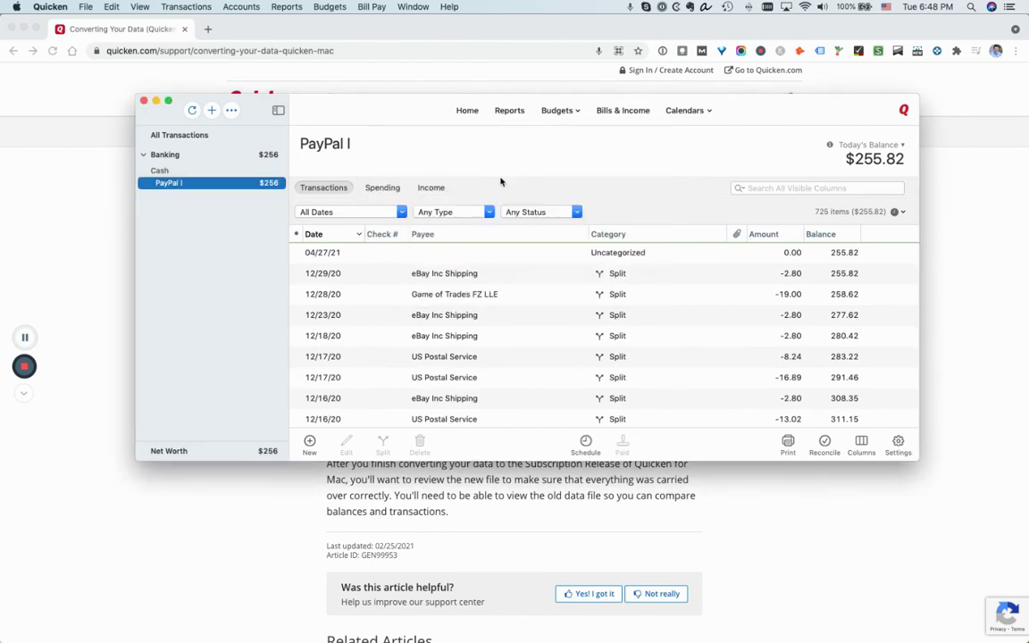
# Close the PayPal I data file and return to the empty Quicken file with $0.00 net worth.
pyautogui.click(143, 102)
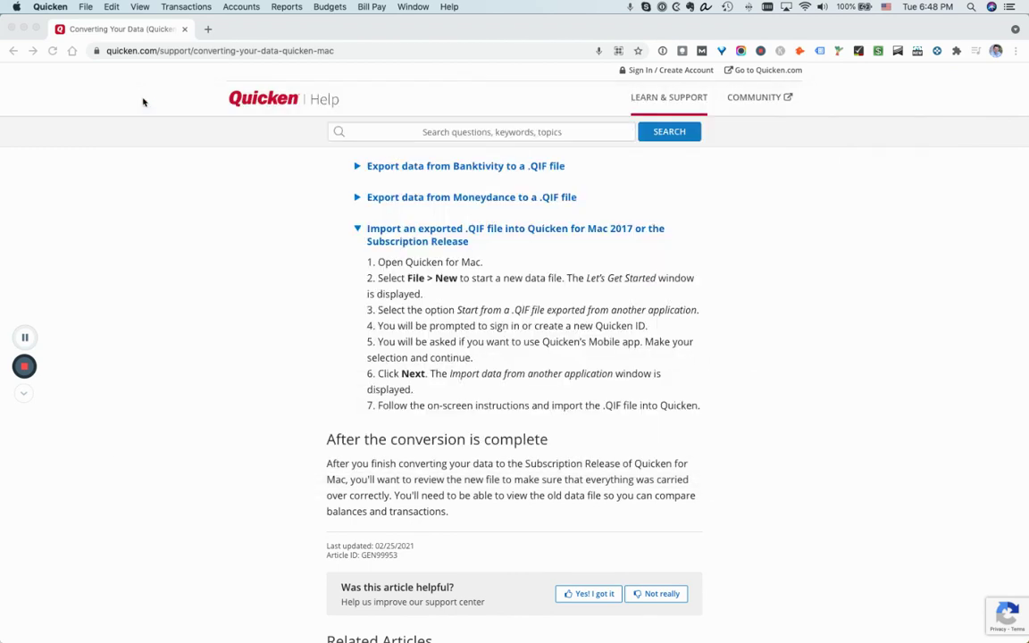
pyautogui.click(86, 6)
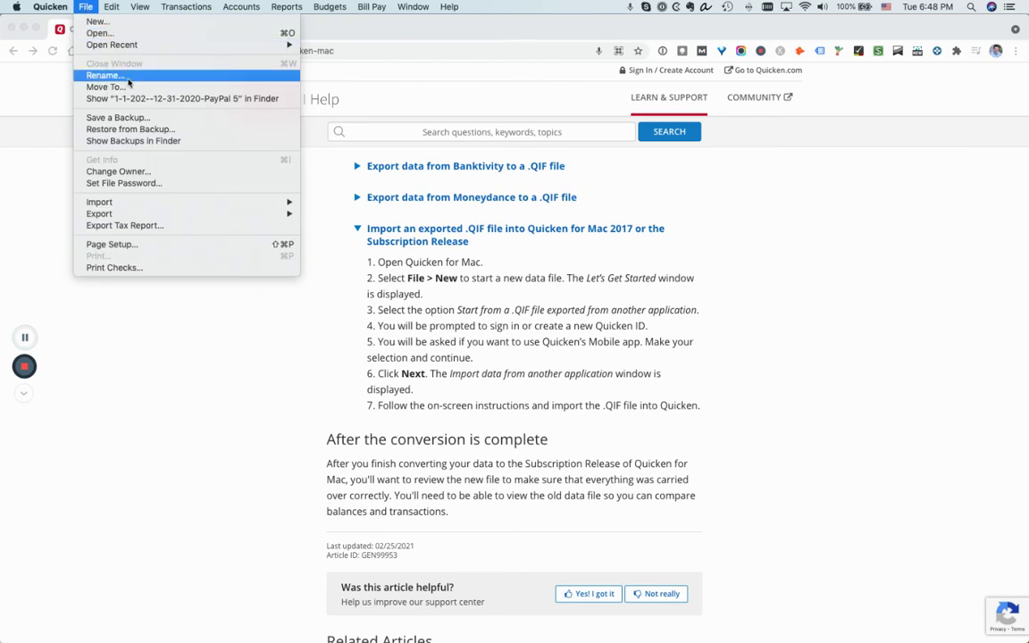
pyautogui.click(127, 280)
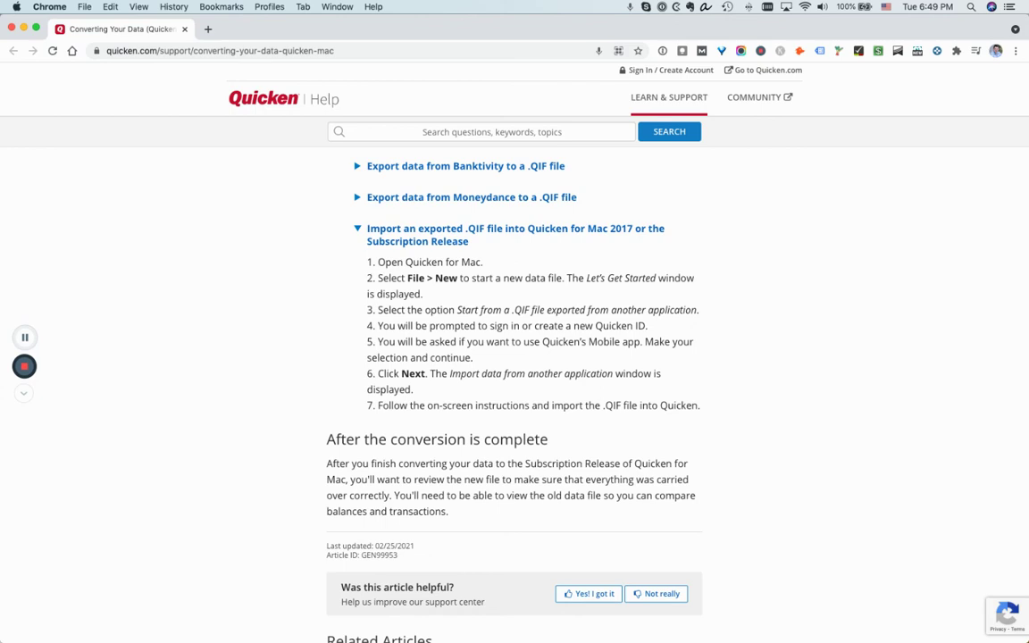
pyautogui.press('super+Tab')
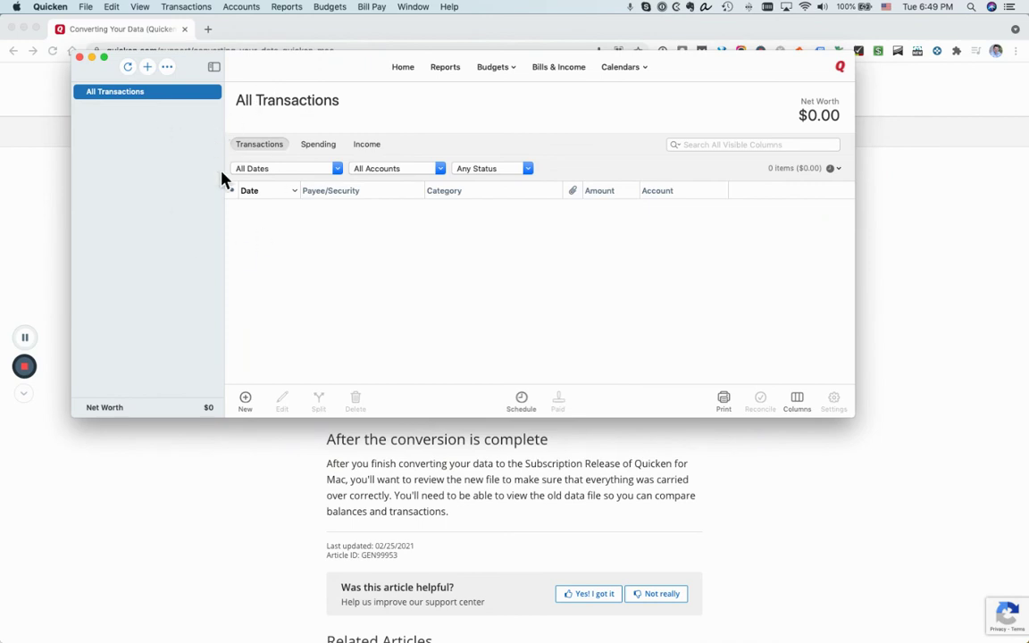
# Import the PayPal 5.qxf file through File > Import > Quicken Windows File (QDF, QXF).
pyautogui.click(86, 8)
pyautogui.moveTo(237, 44)
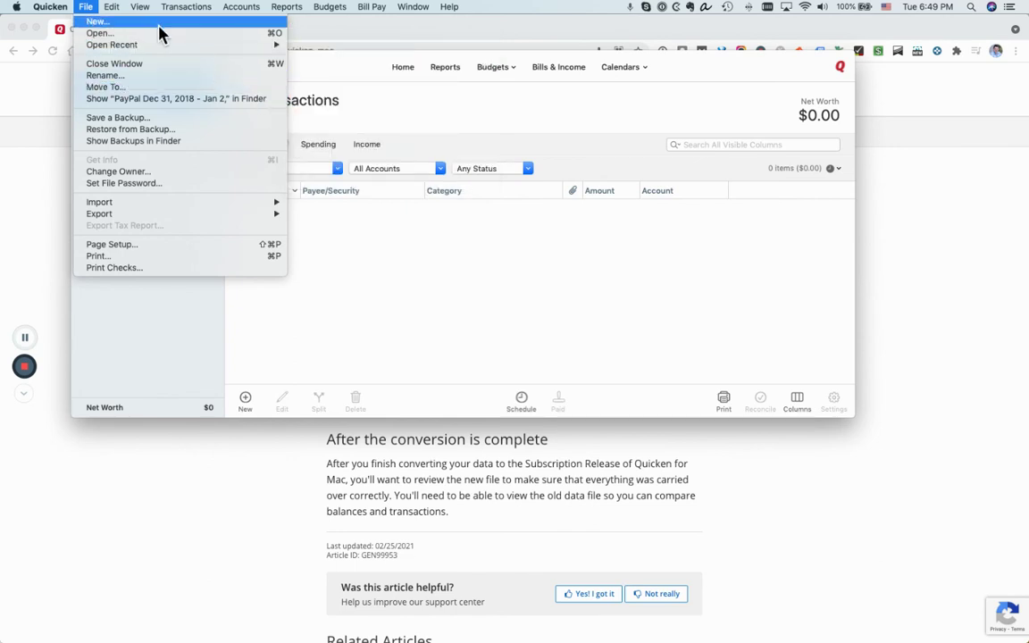
pyautogui.click(295, 54)
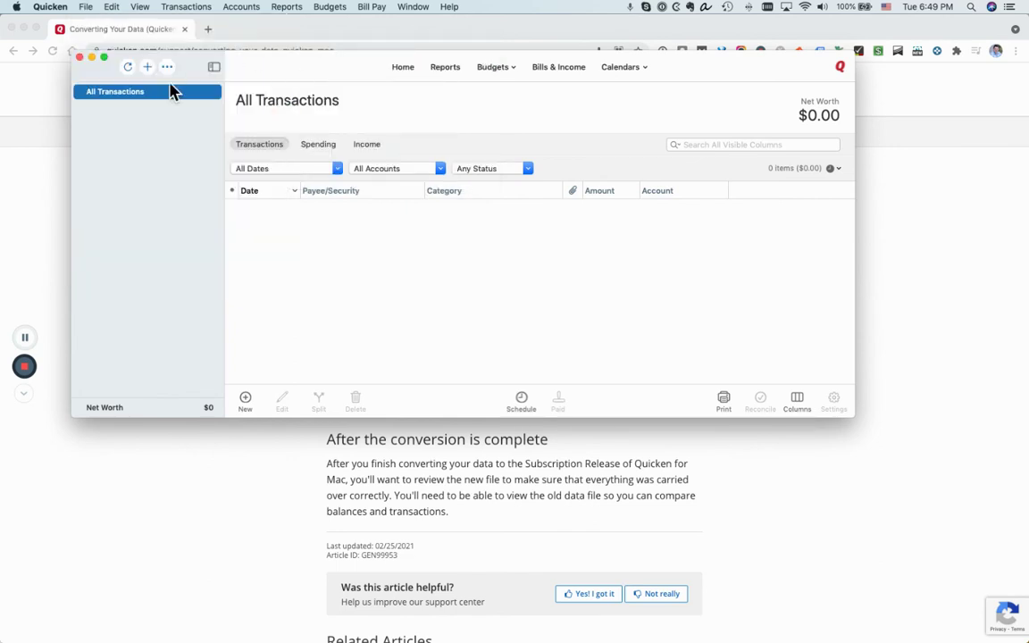
pyautogui.click(86, 8)
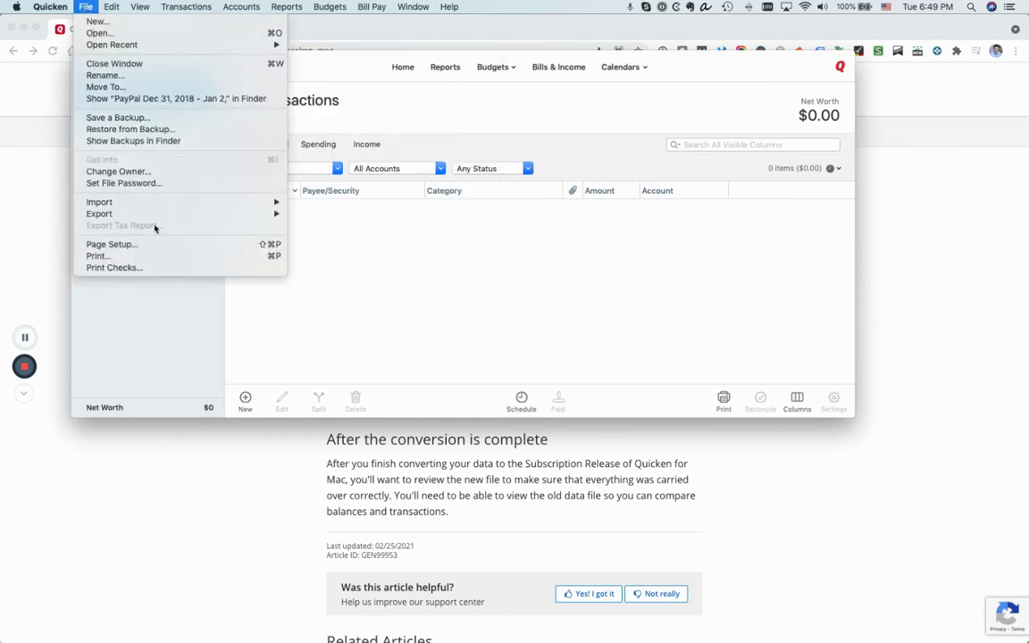
pyautogui.moveTo(143, 204)
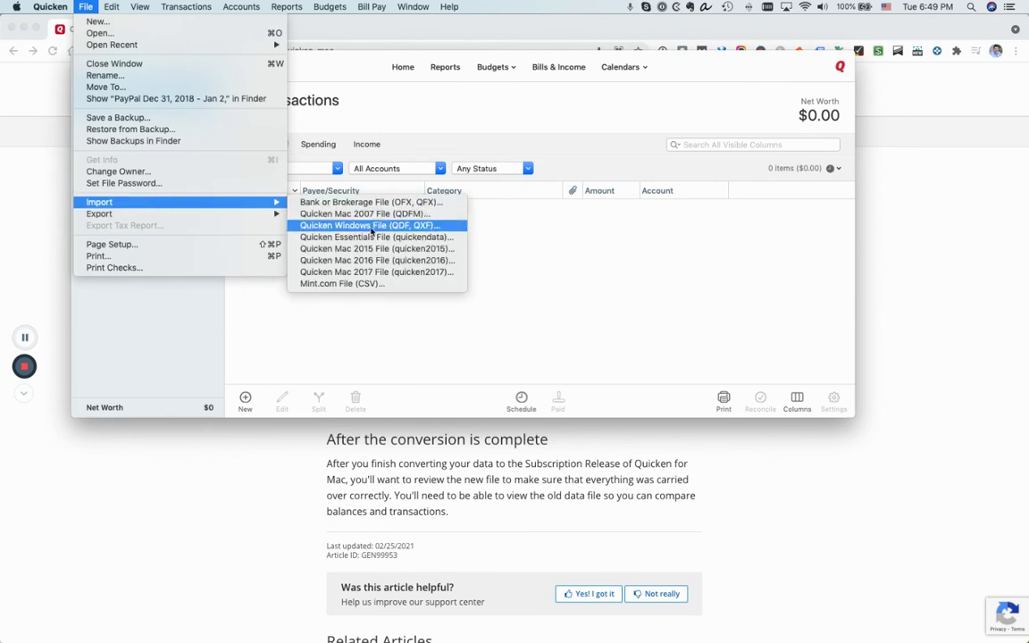
pyautogui.click(425, 227)
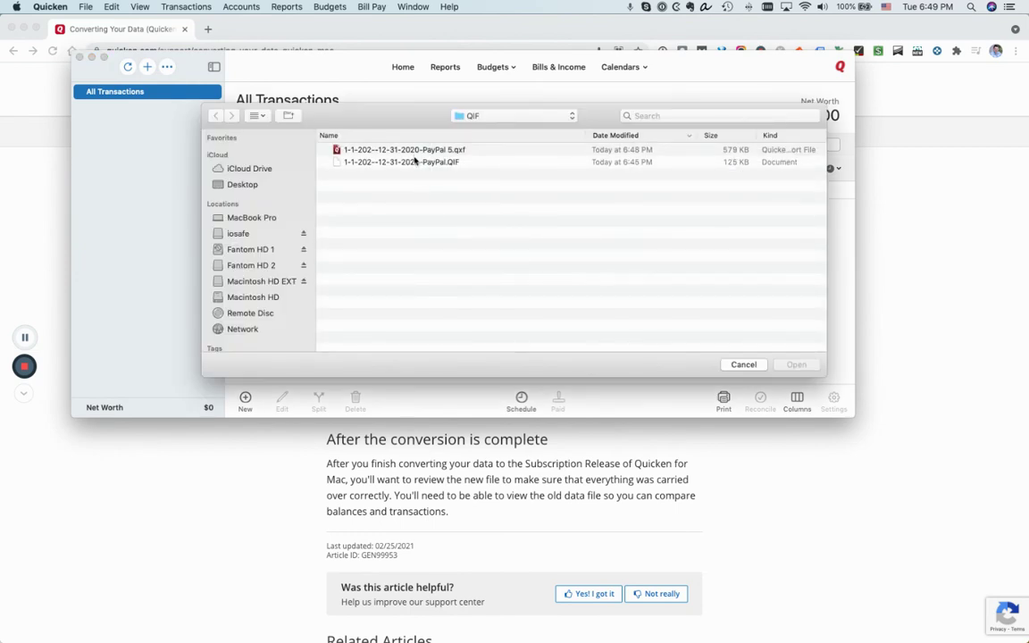
pyautogui.click(414, 151)
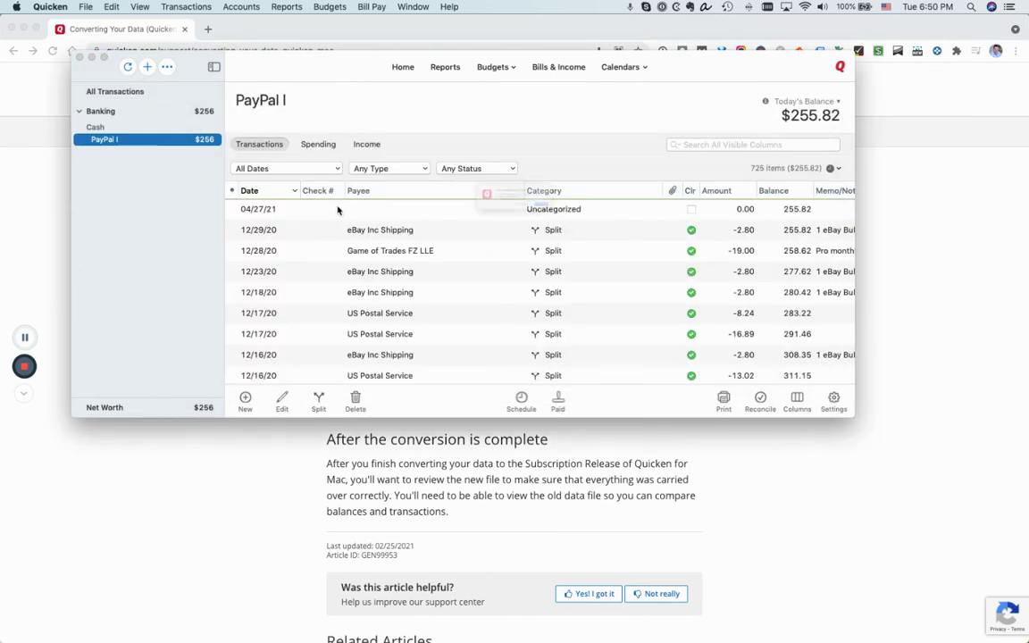
# Acknowledge the Successfully Imported alert and close the Set Up Transaction Download window.
pyautogui.click(605, 227)
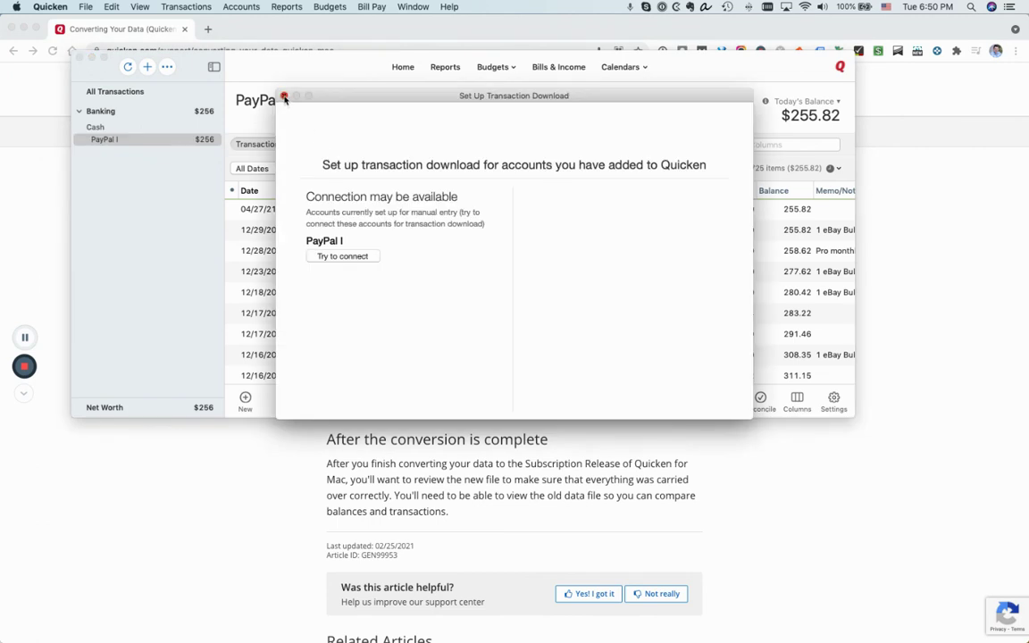
pyautogui.click(284, 98)
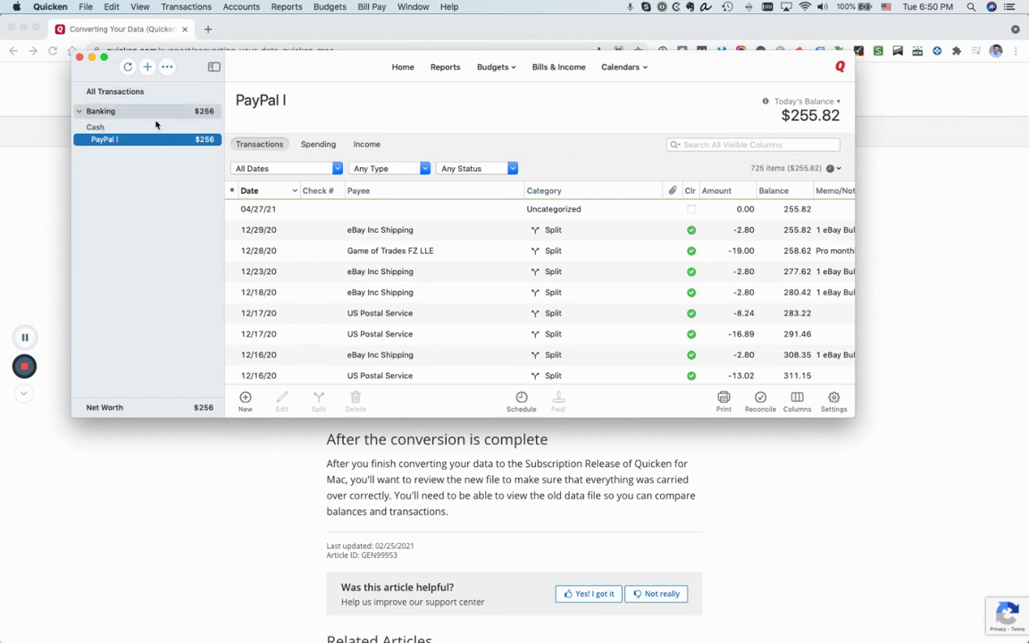
# Select all 725 PayPal I transactions and drag them onto the PayPal I account.
pyautogui.click(283, 210)
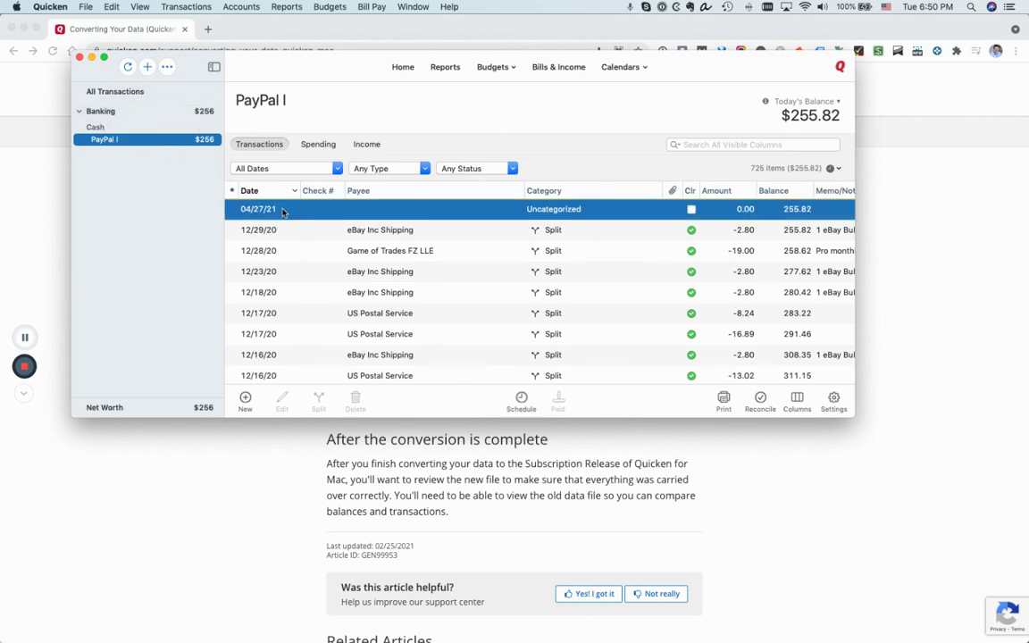
pyautogui.press('super+a')
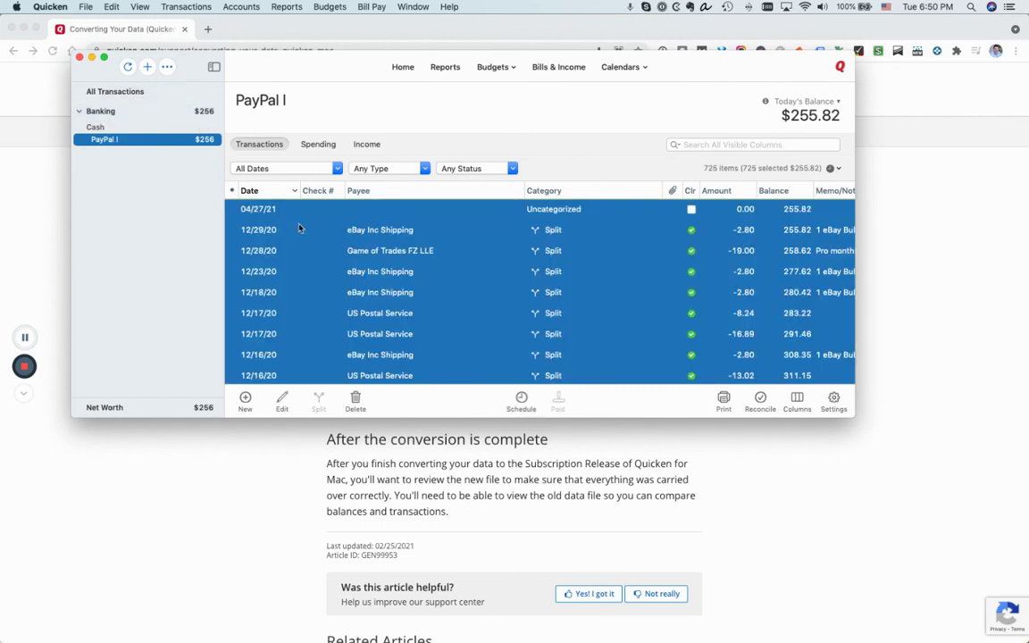
pyautogui.rightClick(300, 226)
pyautogui.click(414, 113)
pyautogui.moveTo(235, 202)
pyautogui.mouseDown()
pyautogui.moveTo(132, 140)
pyautogui.moveTo(79, 92)
pyautogui.moveTo(175, 152)
pyautogui.moveTo(236, 213)
pyautogui.mouseUp()
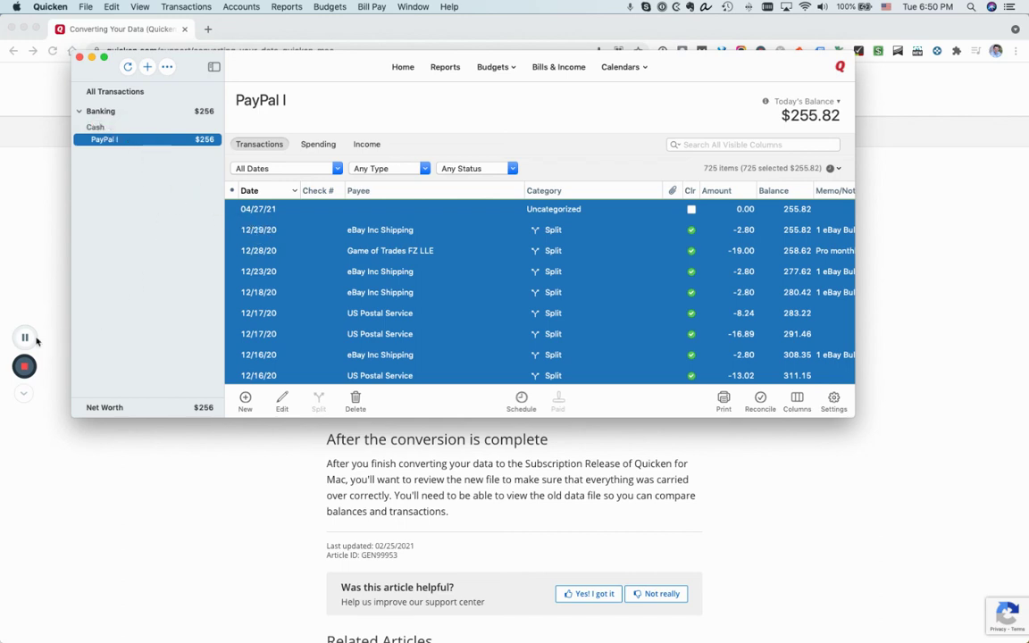